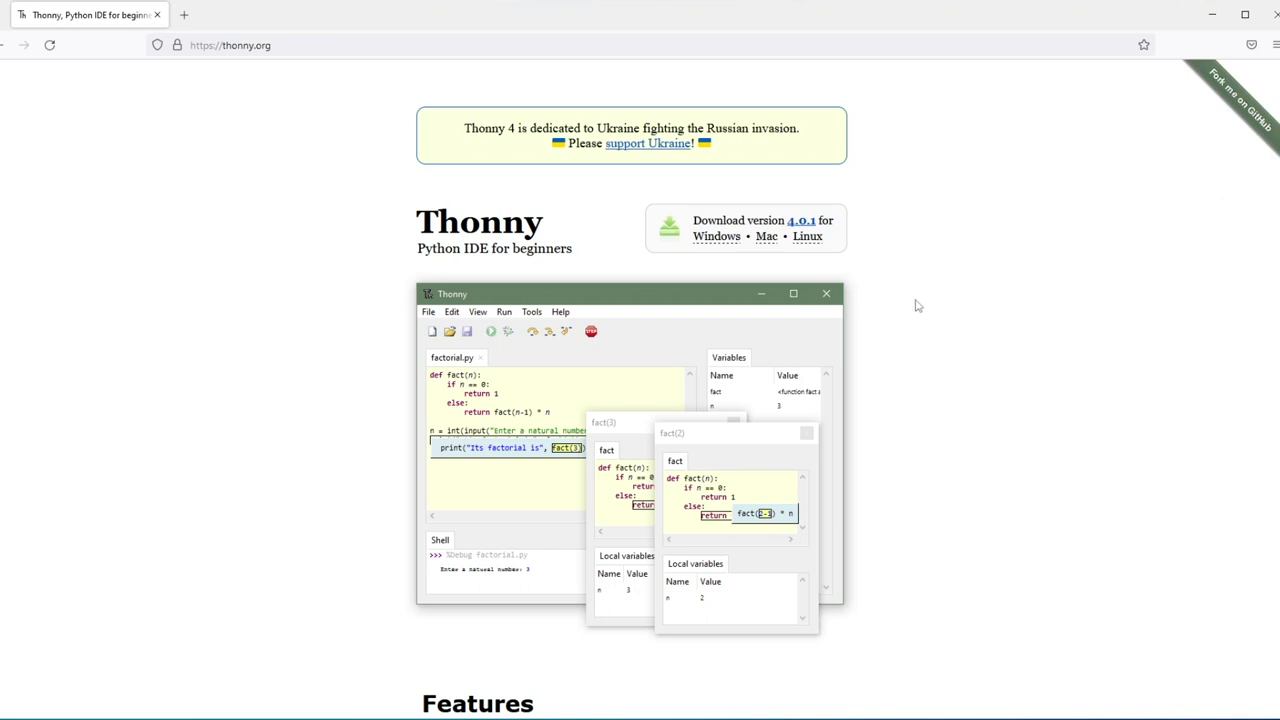
# - Download the 64-bit Windows installer thonny-4.0.1.exe and run it through the setup wizard
pyautogui.moveTo(708, 243)
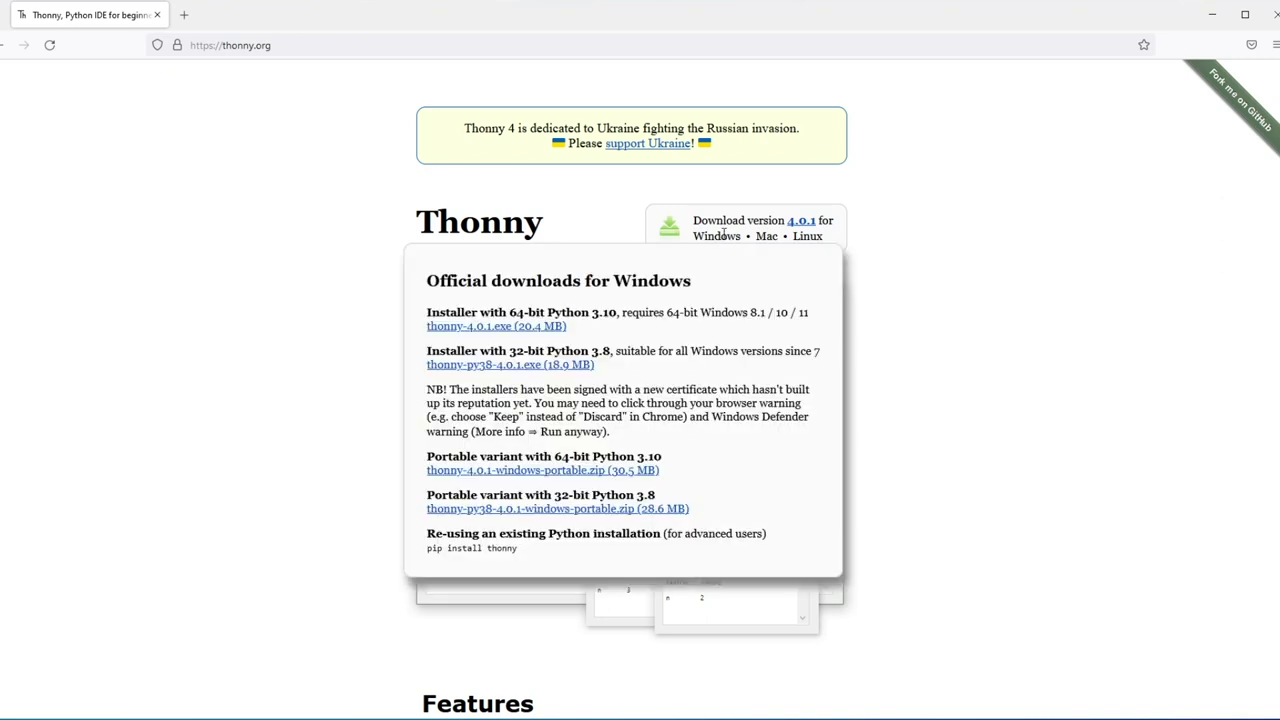
pyautogui.click(490, 330)
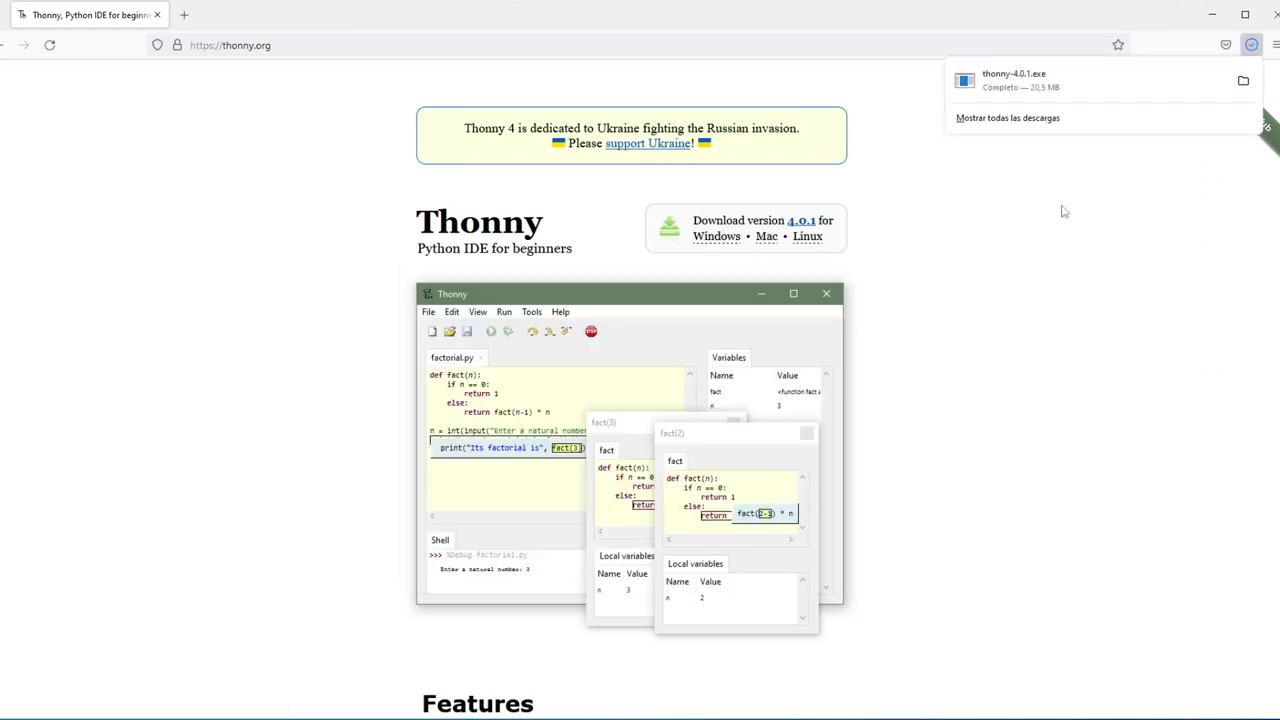
pyautogui.click(1020, 88)
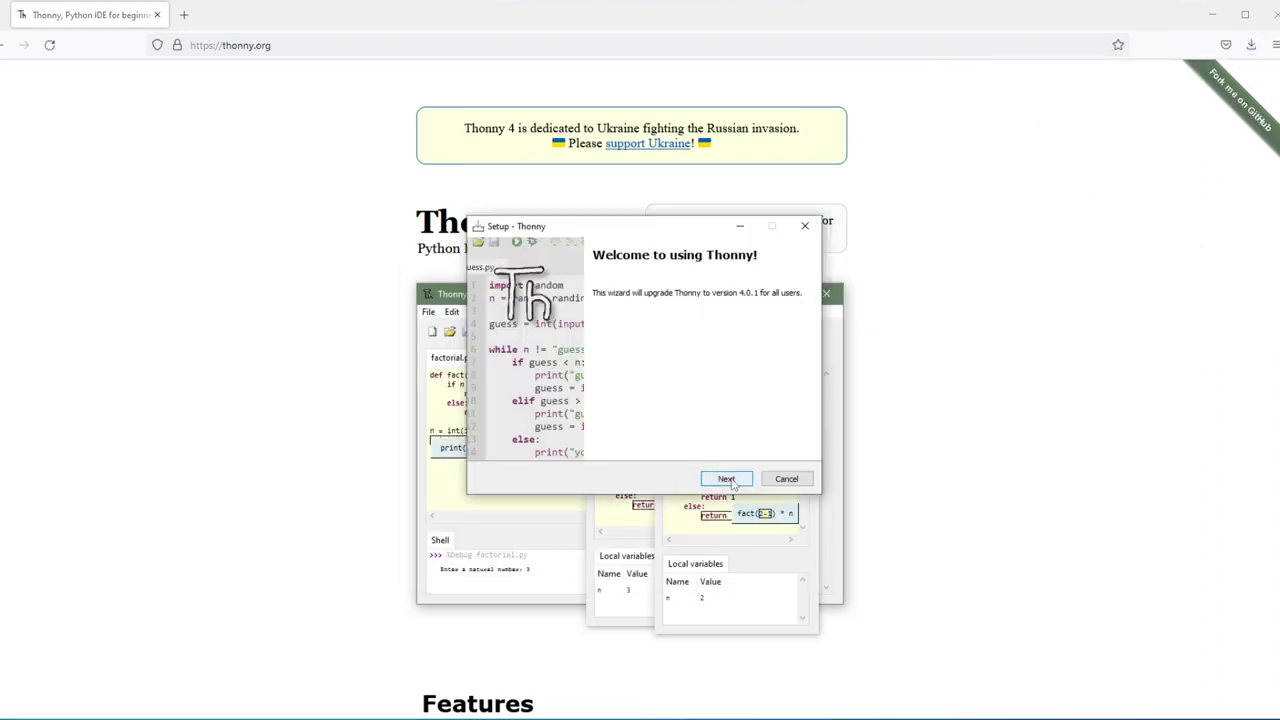
pyautogui.click(725, 478)
pyautogui.click(725, 478)
pyautogui.click(725, 478)
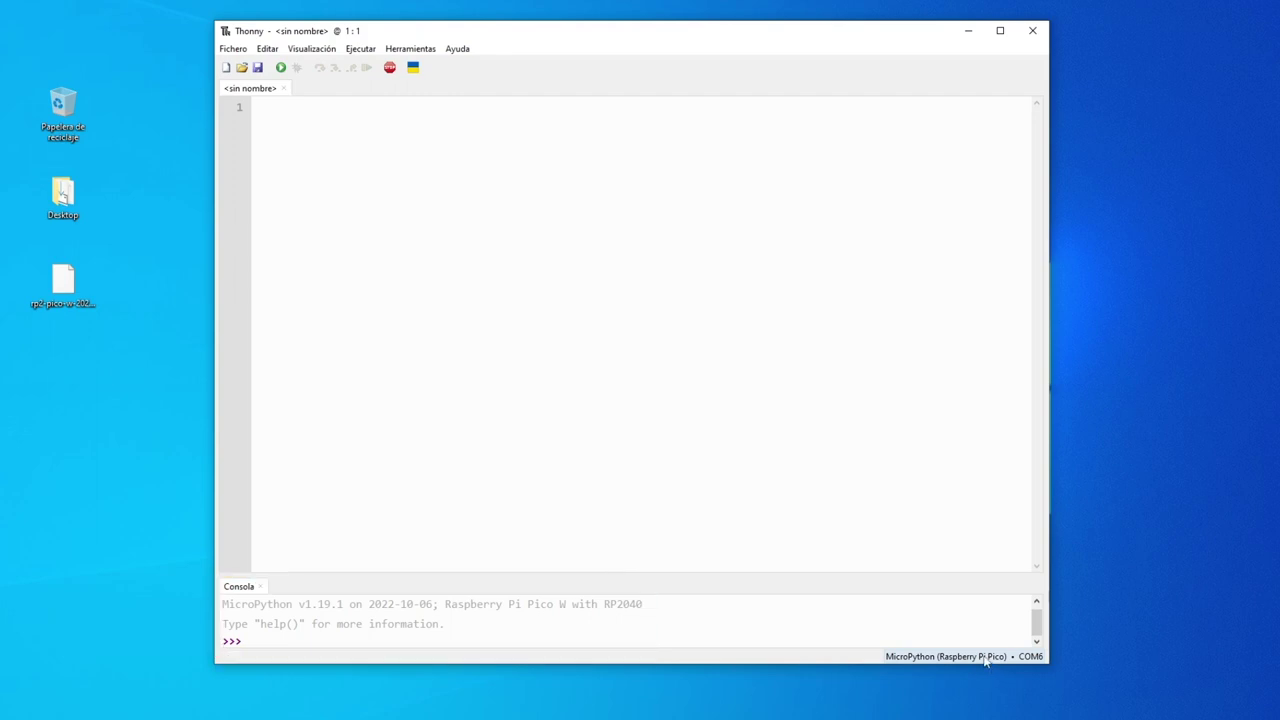
# - Check that Thonny's interpreter is MicroPython (Raspberry Pi Pico), leaving the settings unchanged
pyautogui.click(985, 658)
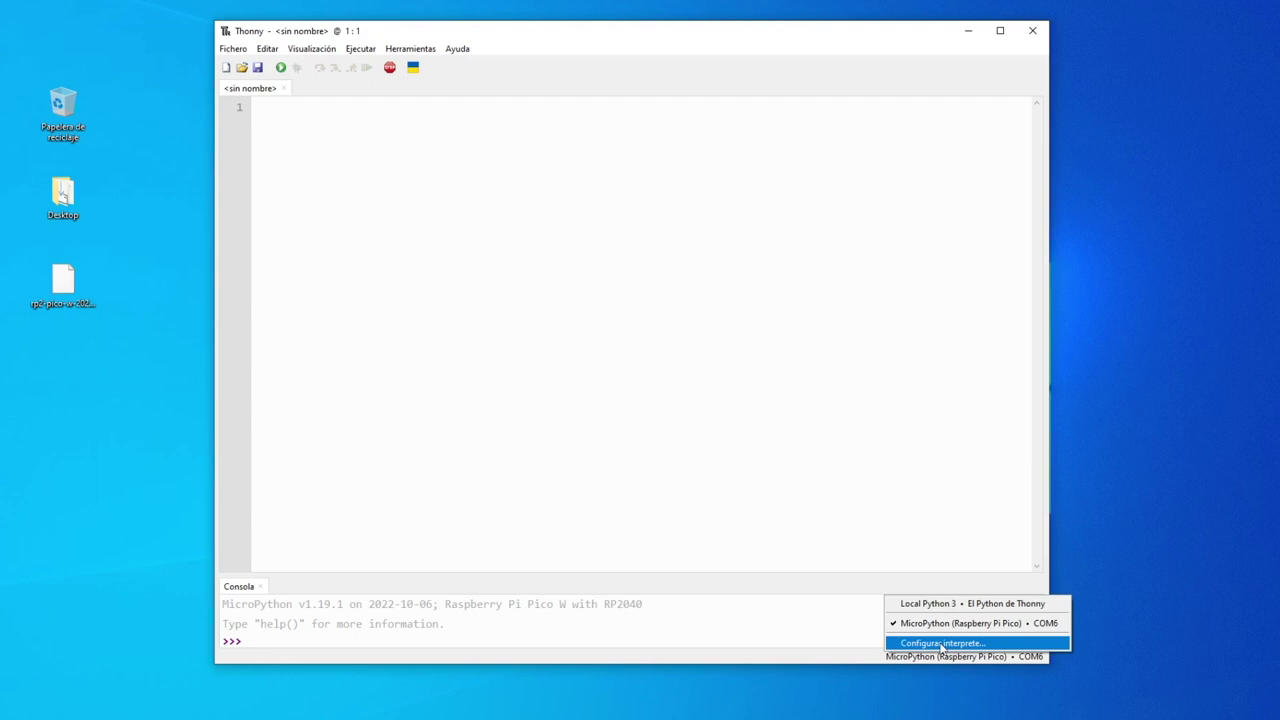
pyautogui.click(940, 645)
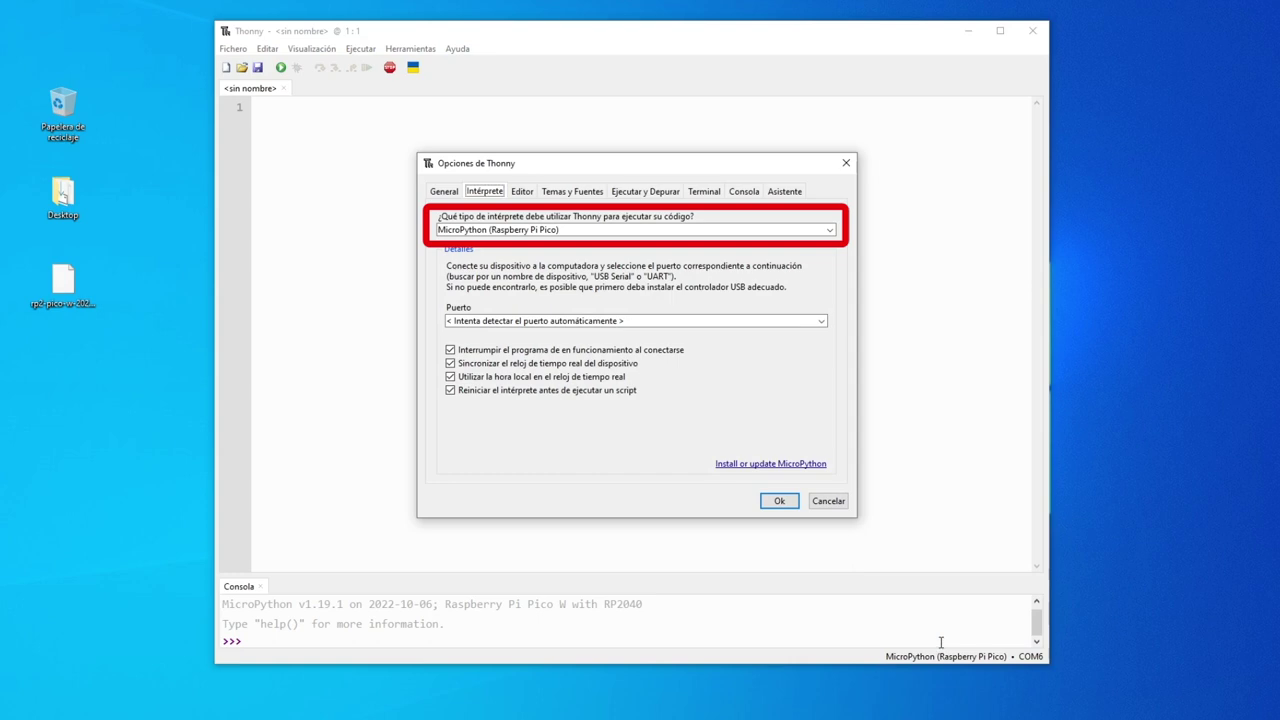
pyautogui.click(840, 505)
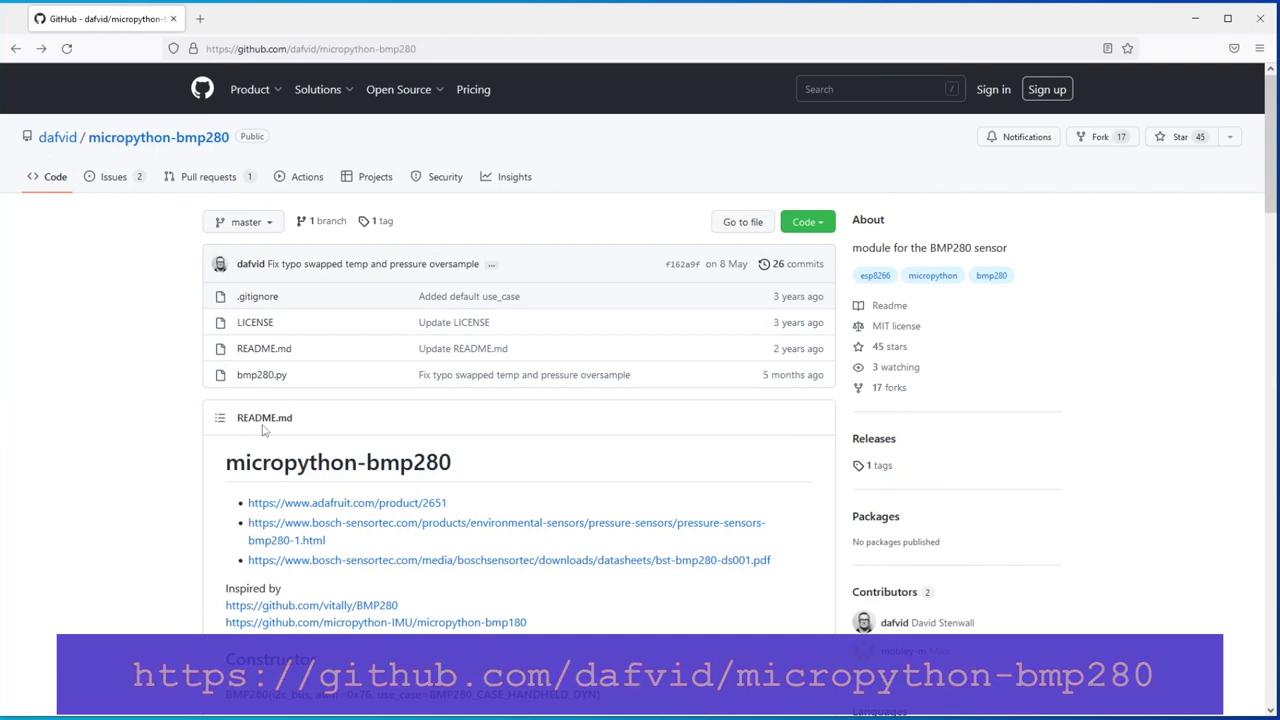
# - Open bmp280.py in GitHub's raw view and copy all of its code
pyautogui.click(278, 380)
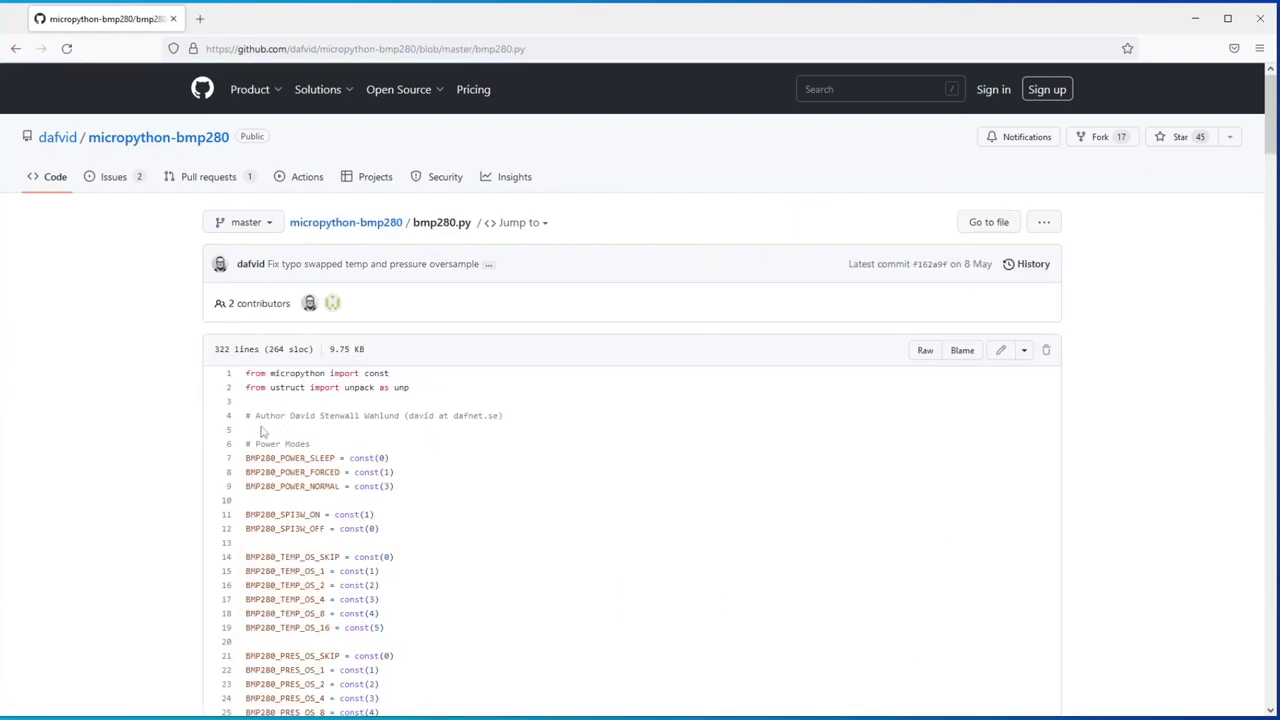
pyautogui.click(925, 352)
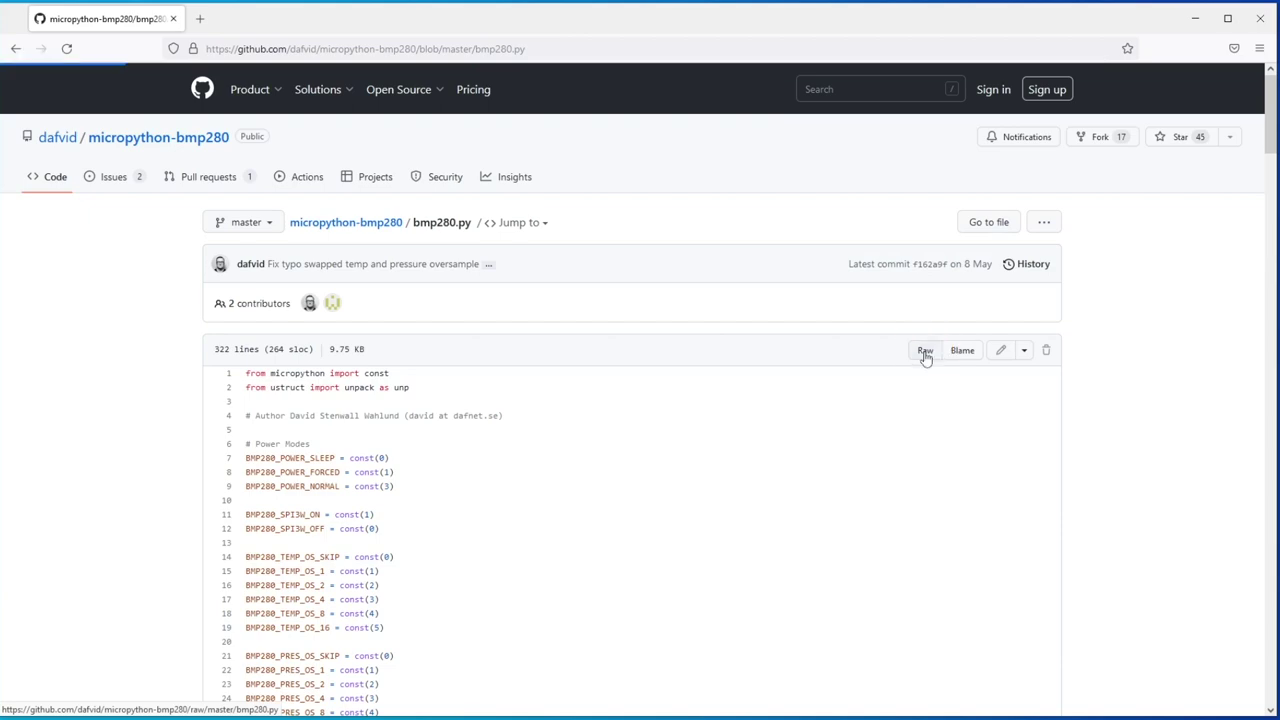
pyautogui.moveTo(5, 76); pyautogui.dragTo(280, 712)
pyautogui.rightClick(83, 605)
pyautogui.click(57, 454)
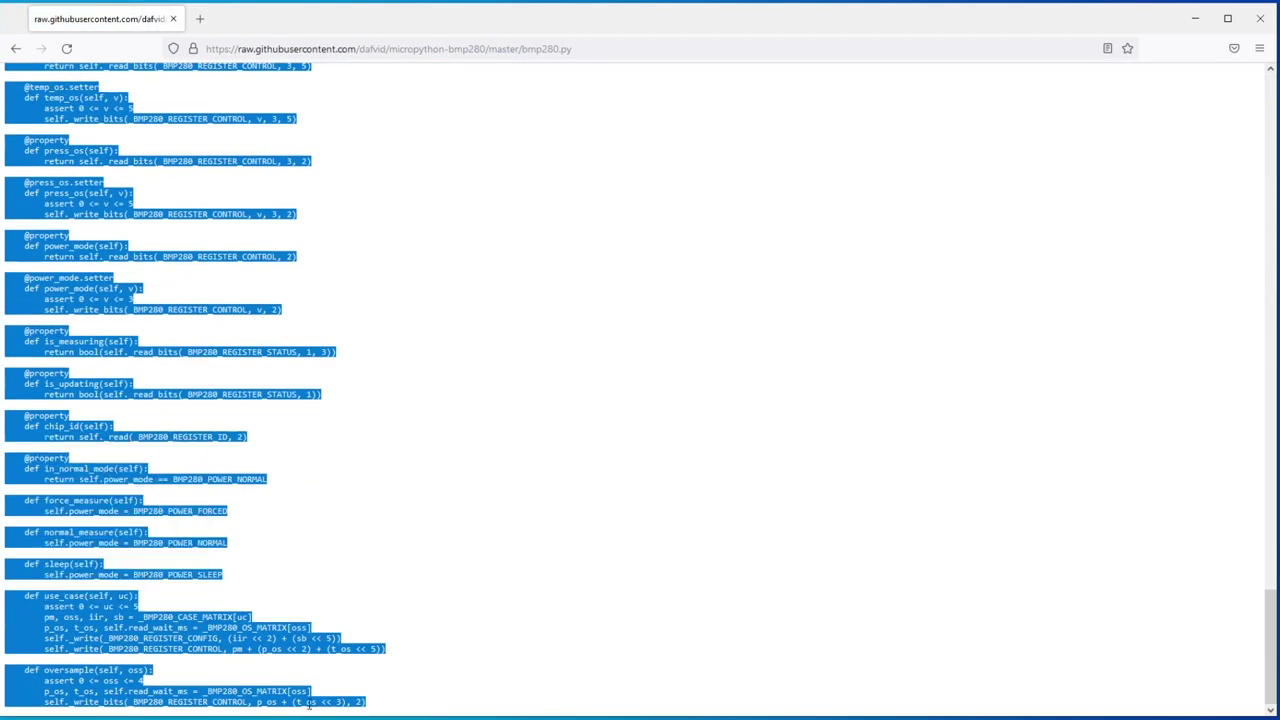
# - Paste the bmp280.py driver code into Thonny's untitled editor
pyautogui.click(1195, 18)
pyautogui.rightClick(266, 106)
pyautogui.click(290, 177)
pyautogui.scroll(20, 400, 300)
pyautogui.click(233, 49)
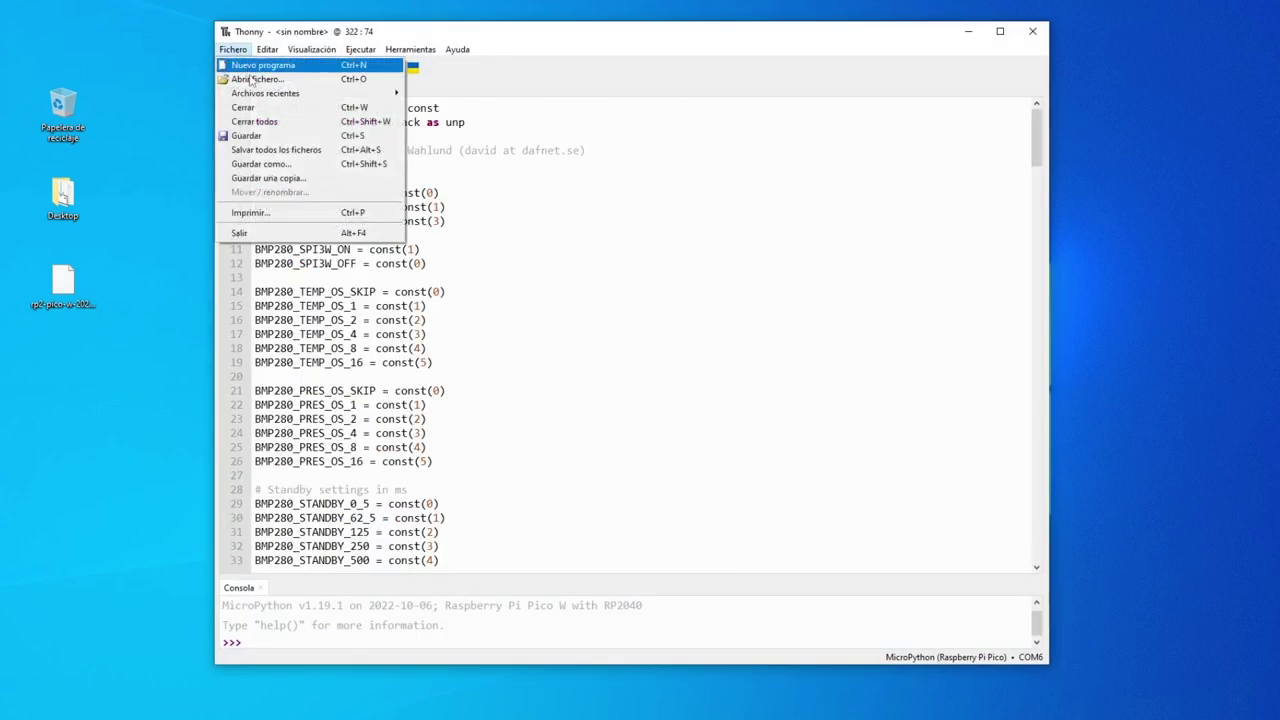
# - Save the driver code onto the Raspberry Pi Pico as bmp280.py
pyautogui.click(262, 164)
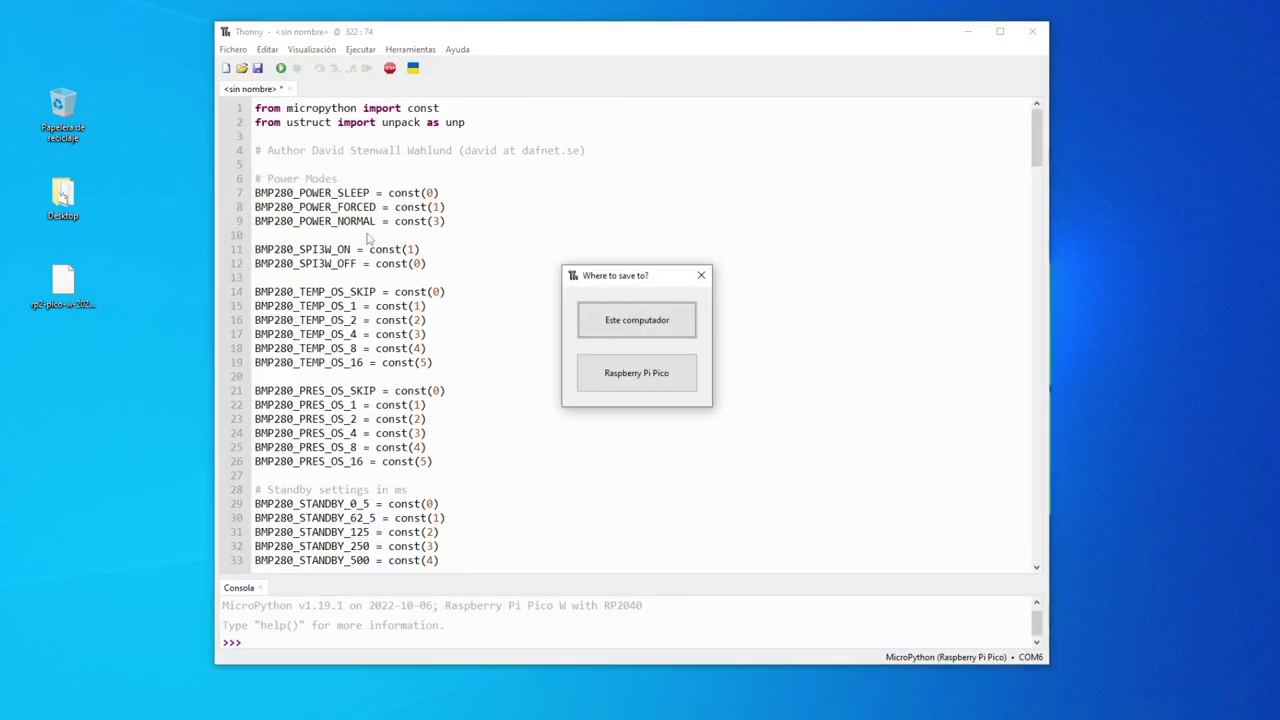
pyautogui.click(647, 388)
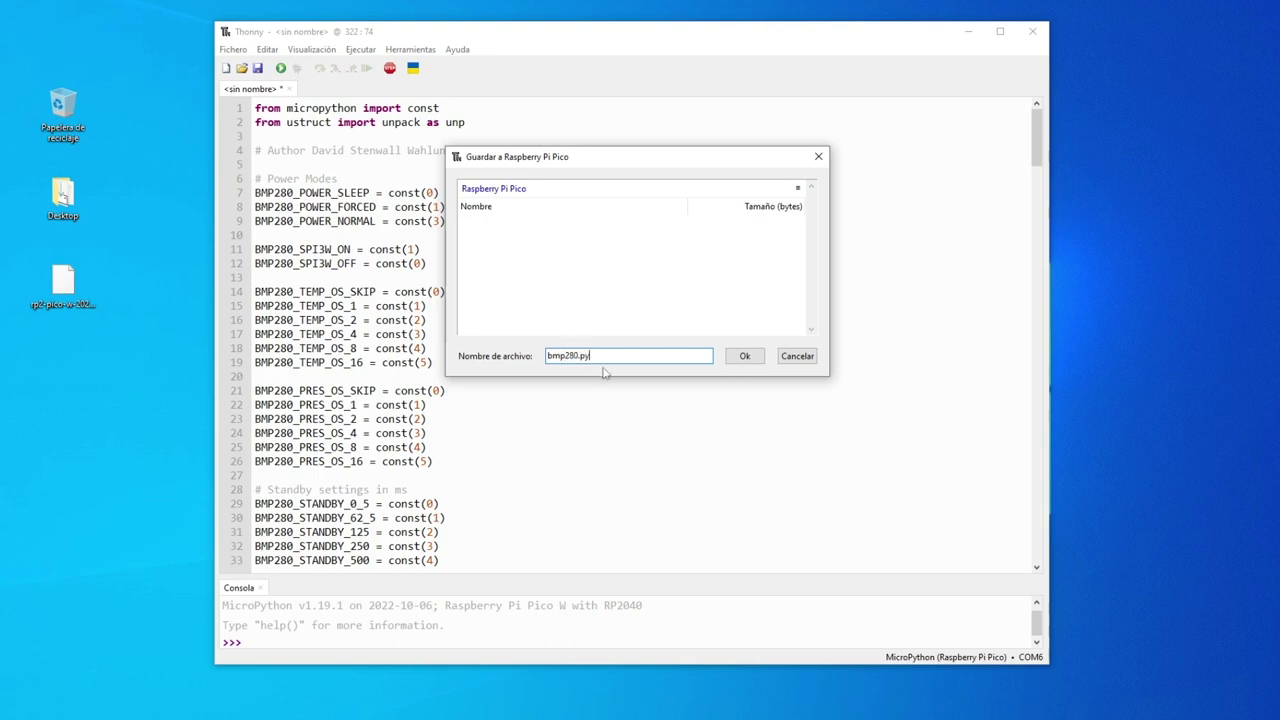
pyautogui.click(745, 357)
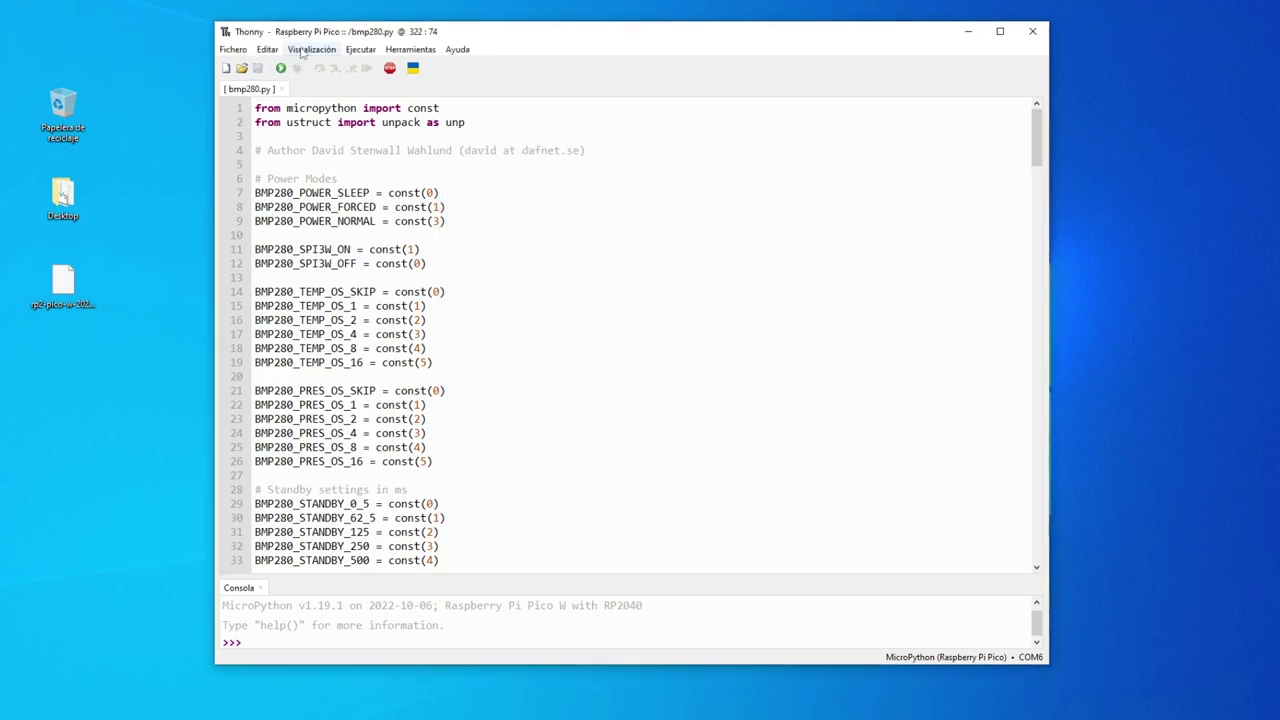
# - Show and hide the Files panel, then close the bmp280.py tab
pyautogui.click(310, 52)
pyautogui.click(315, 66)
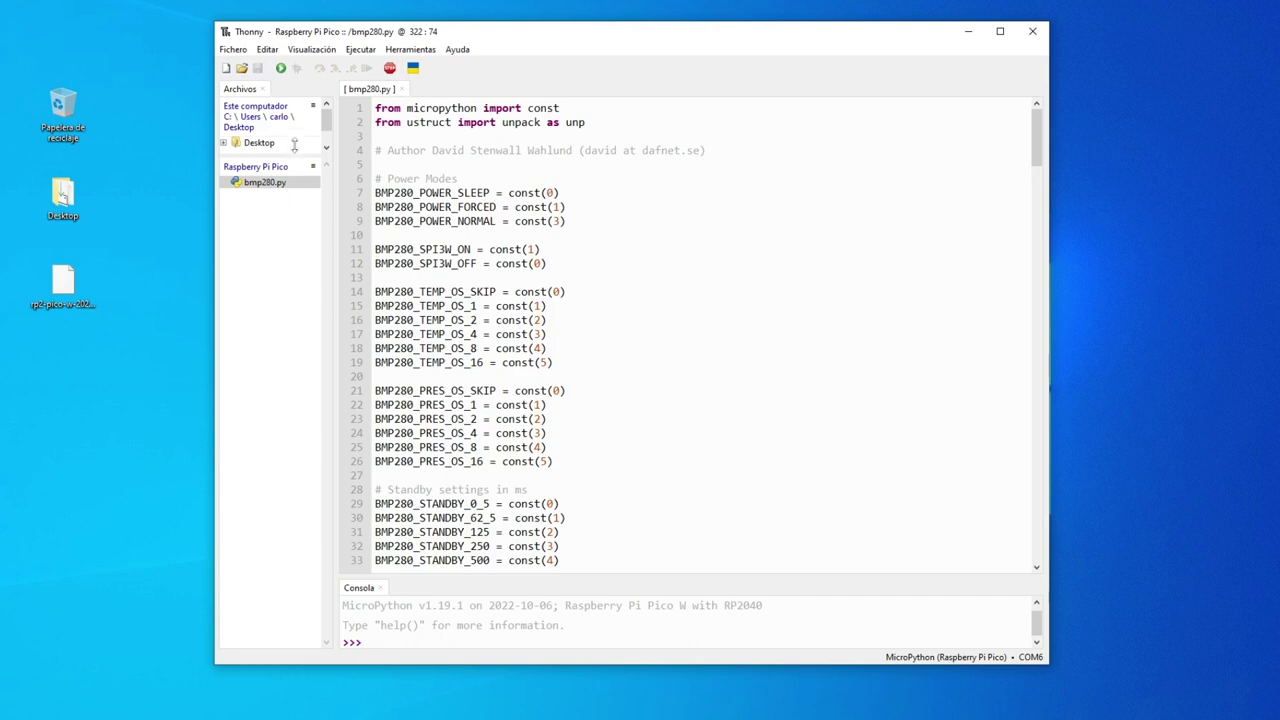
pyautogui.click(262, 89)
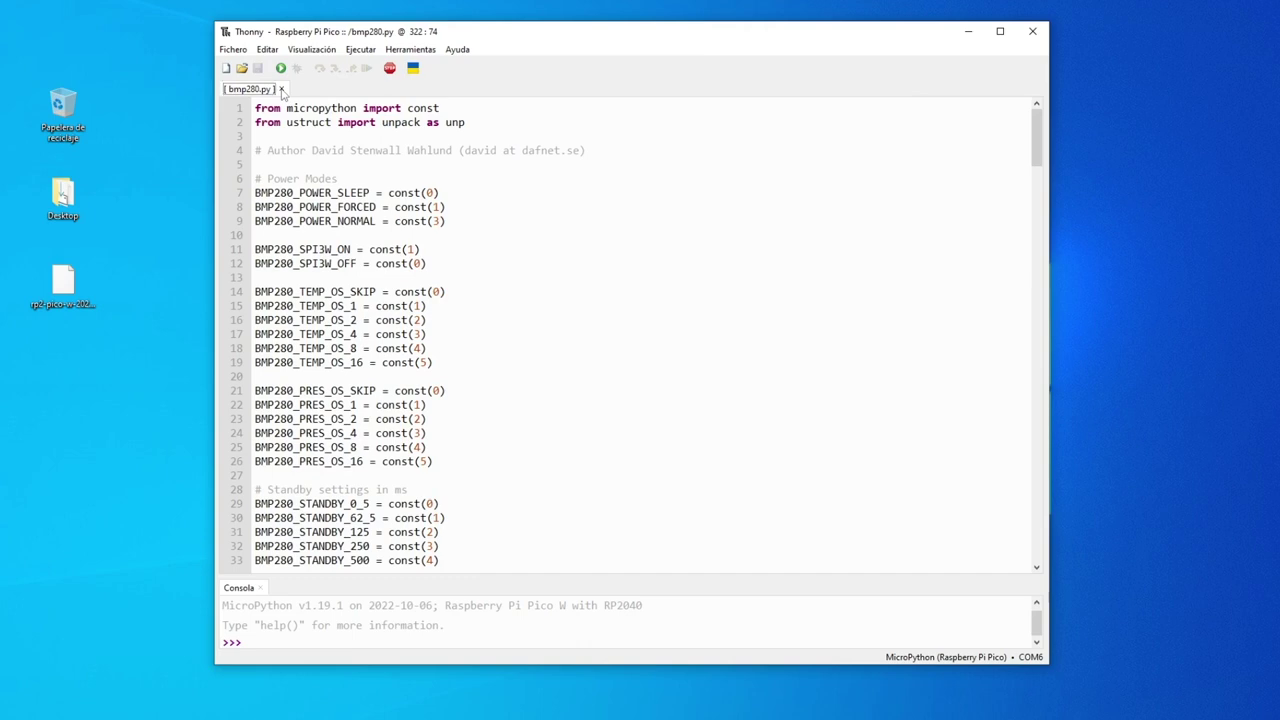
pyautogui.click(282, 89)
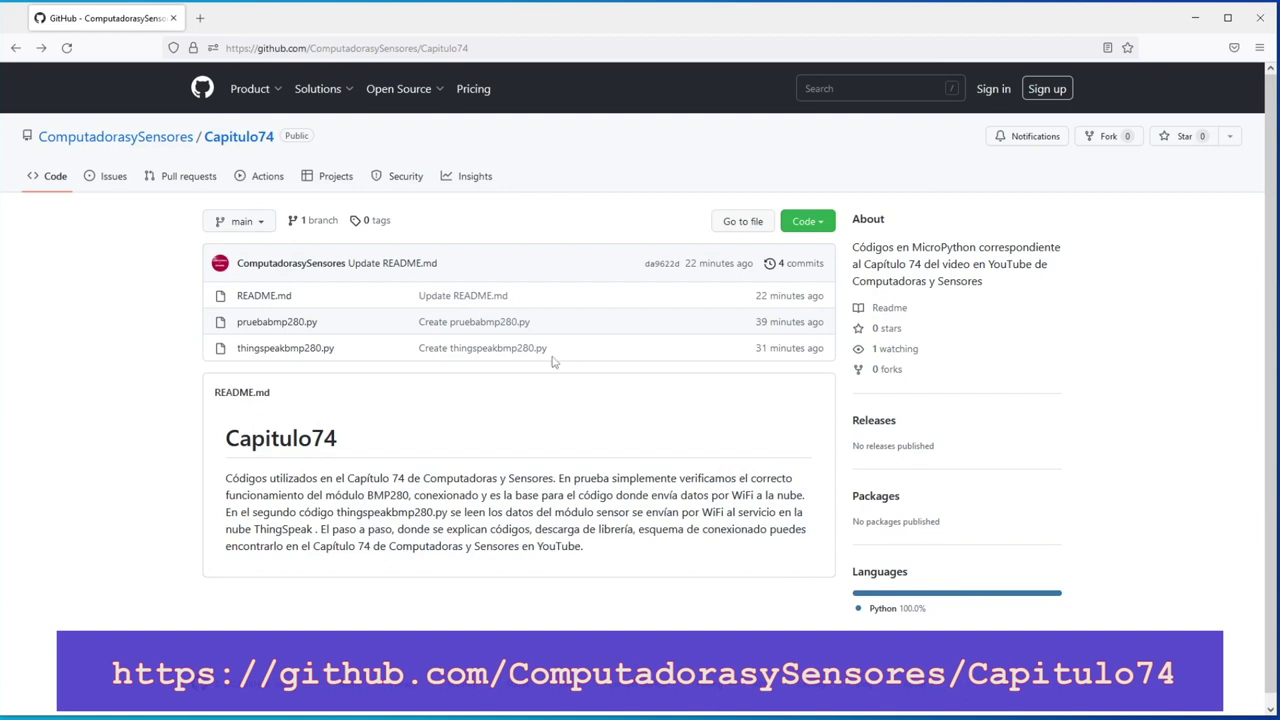
# - Open pruebabmp280.py in GitHub's raw view and copy the whole test script
pyautogui.click(300, 323)
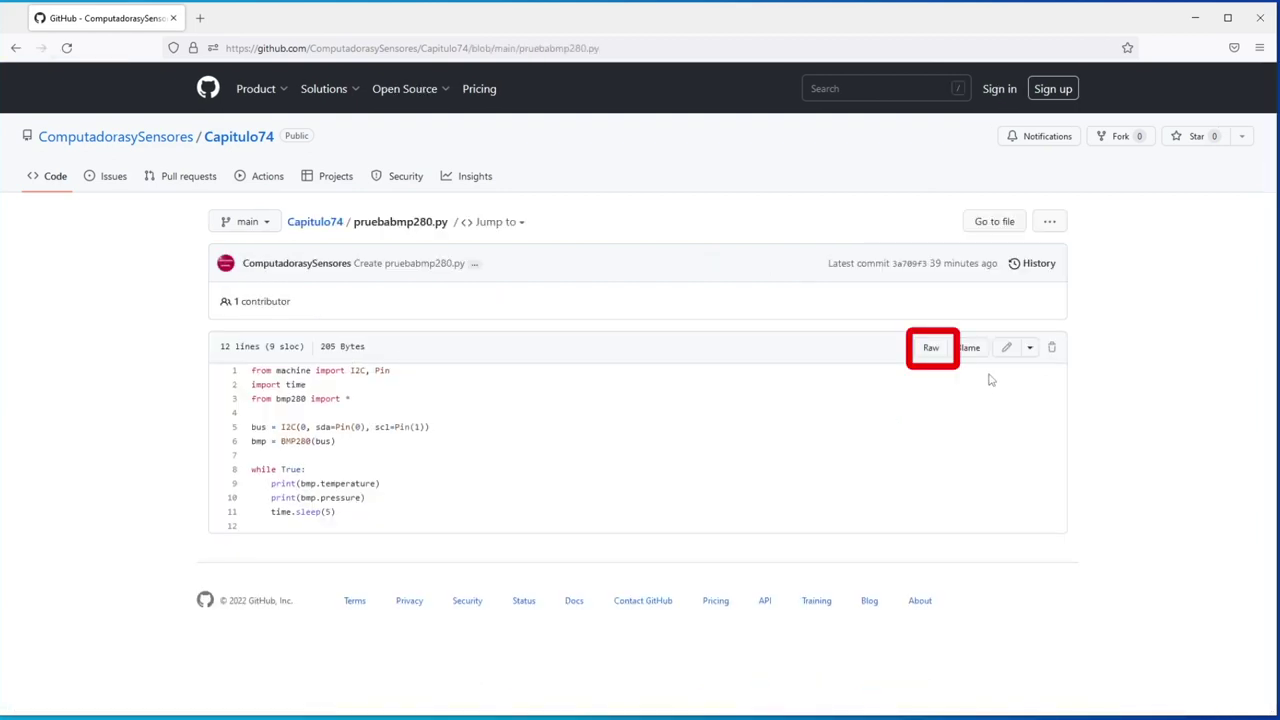
pyautogui.click(930, 352)
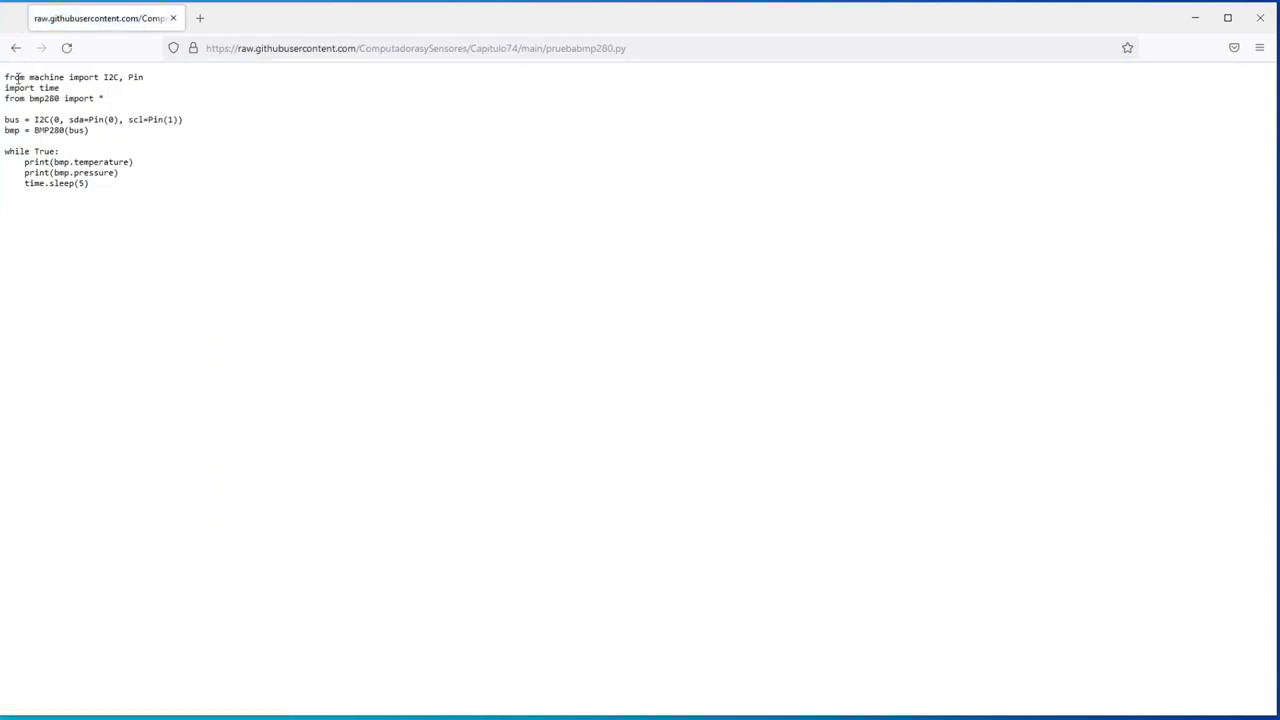
pyautogui.moveTo(4, 77); pyautogui.dragTo(90, 184)
pyautogui.rightClick(75, 183)
pyautogui.click(104, 200)
# - Paste the copied test code into Thonny's empty editor
pyautogui.click(1195, 18)
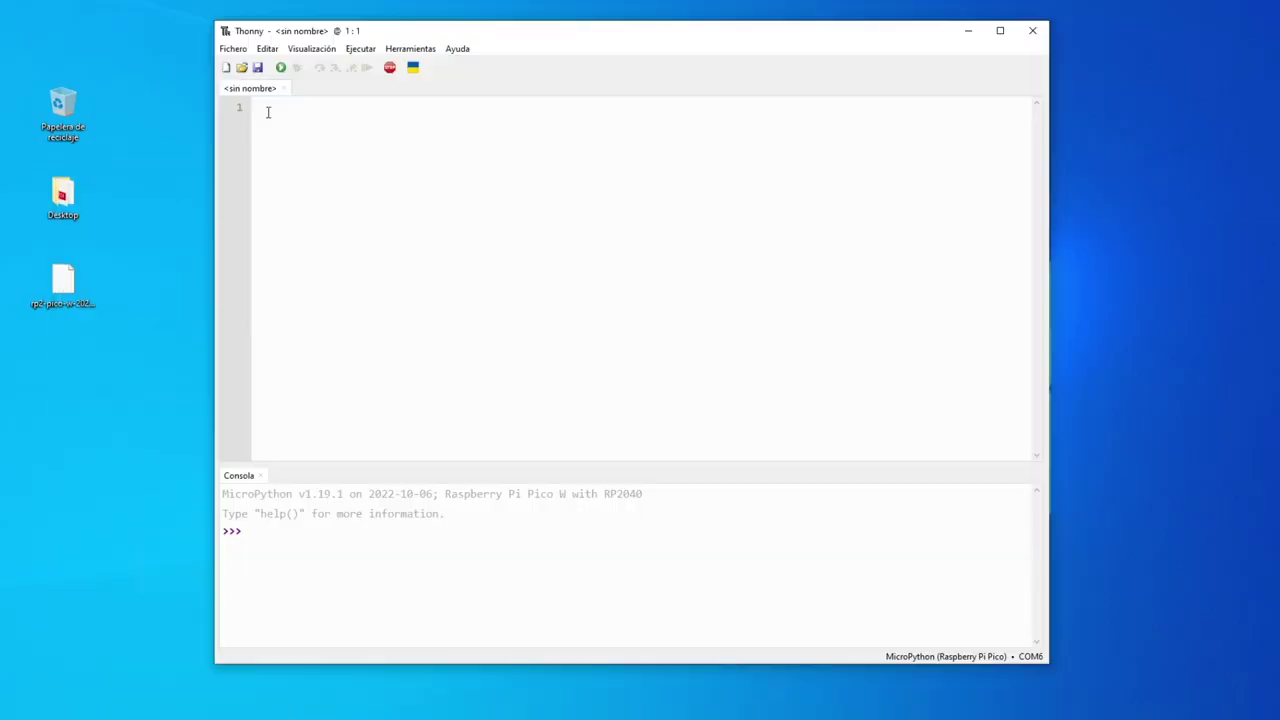
pyautogui.rightClick(268, 104)
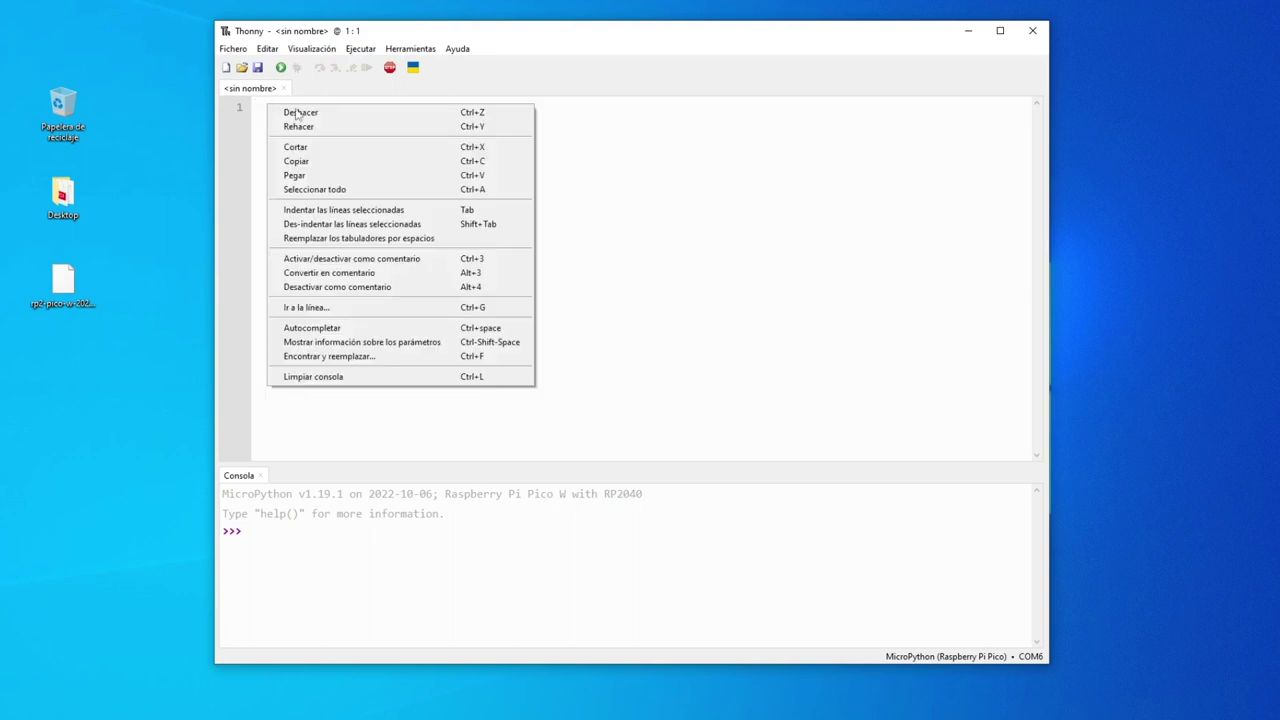
pyautogui.click(295, 176)
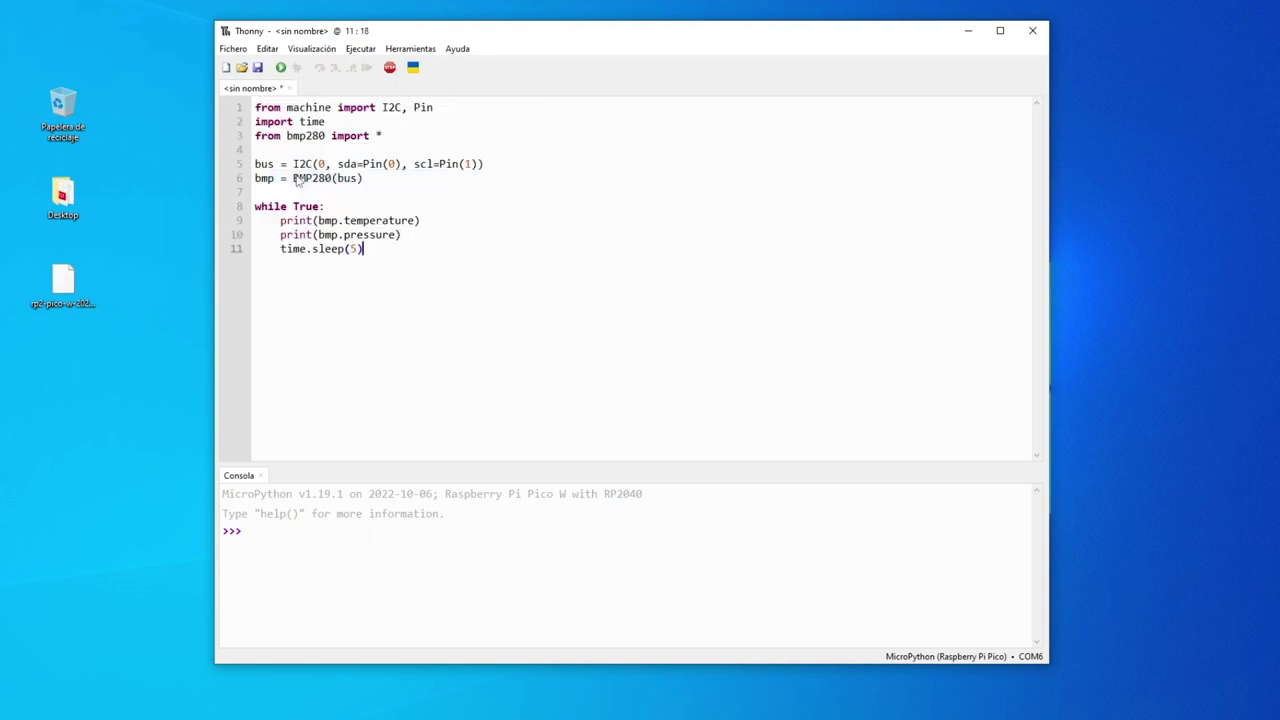
# - Save the test script on the Raspberry Pi Pico as pruebabmp280.py
pyautogui.click(233, 48)
pyautogui.click(240, 165)
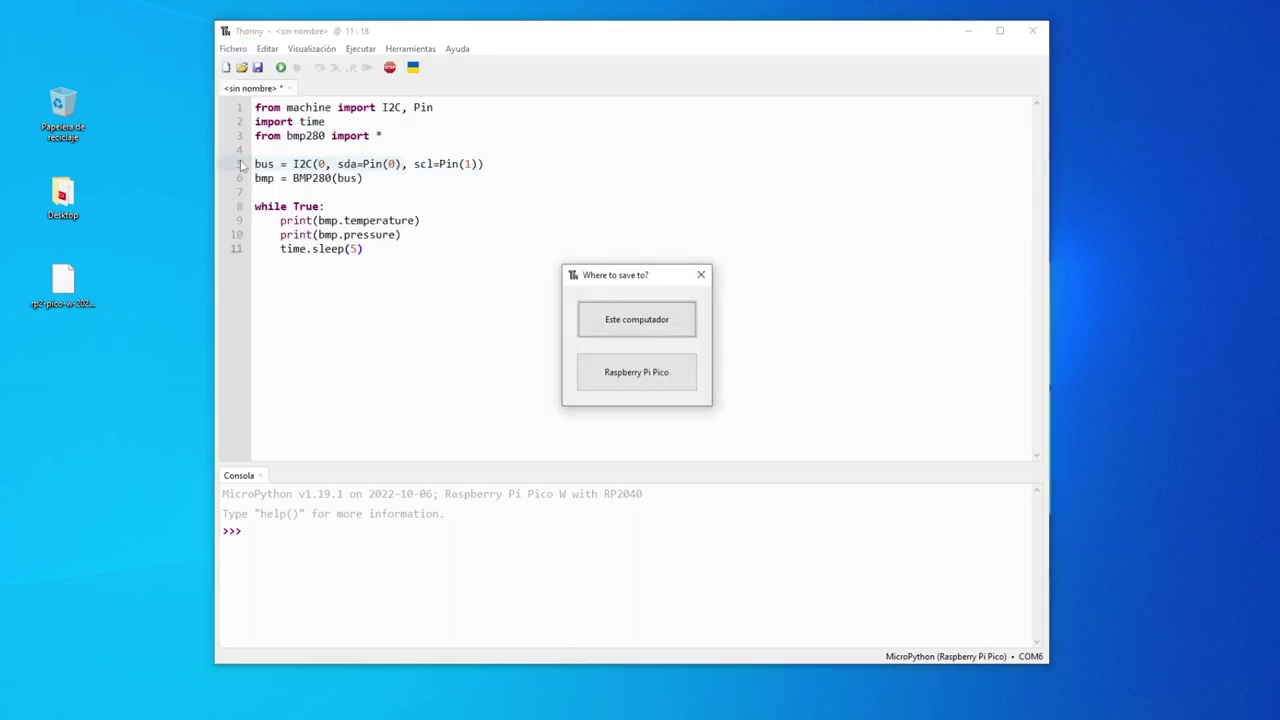
pyautogui.click(625, 380)
pyautogui.write('prueba')
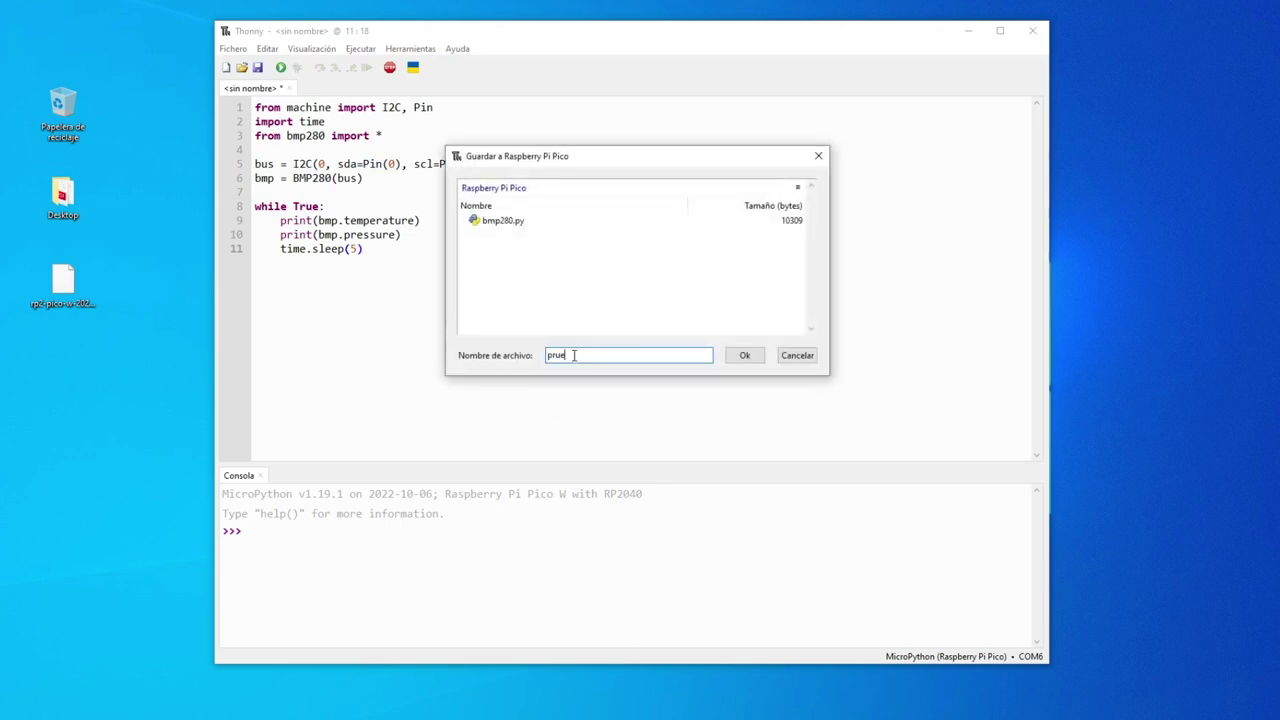
pyautogui.write('bmp280.py')
pyautogui.click(744, 355)
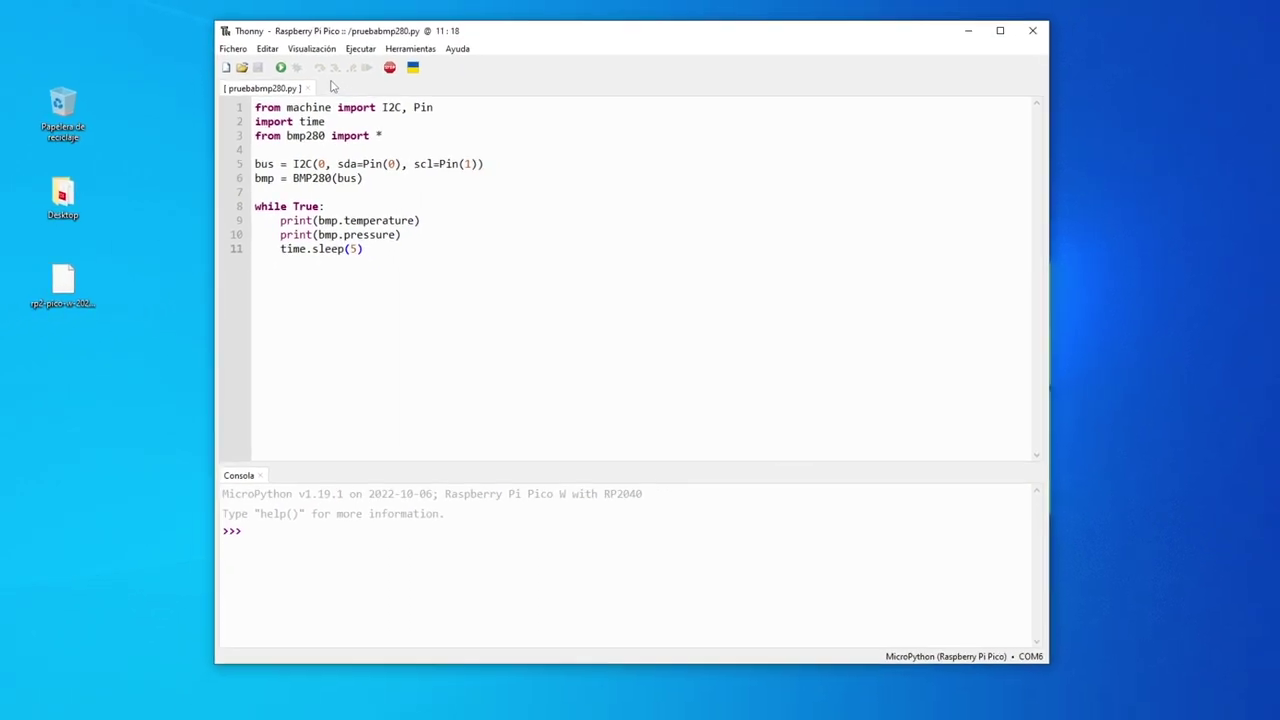
# - Run pruebabmp280.py on the Pico to print temperature and pressure readings
pyautogui.click(281, 67)
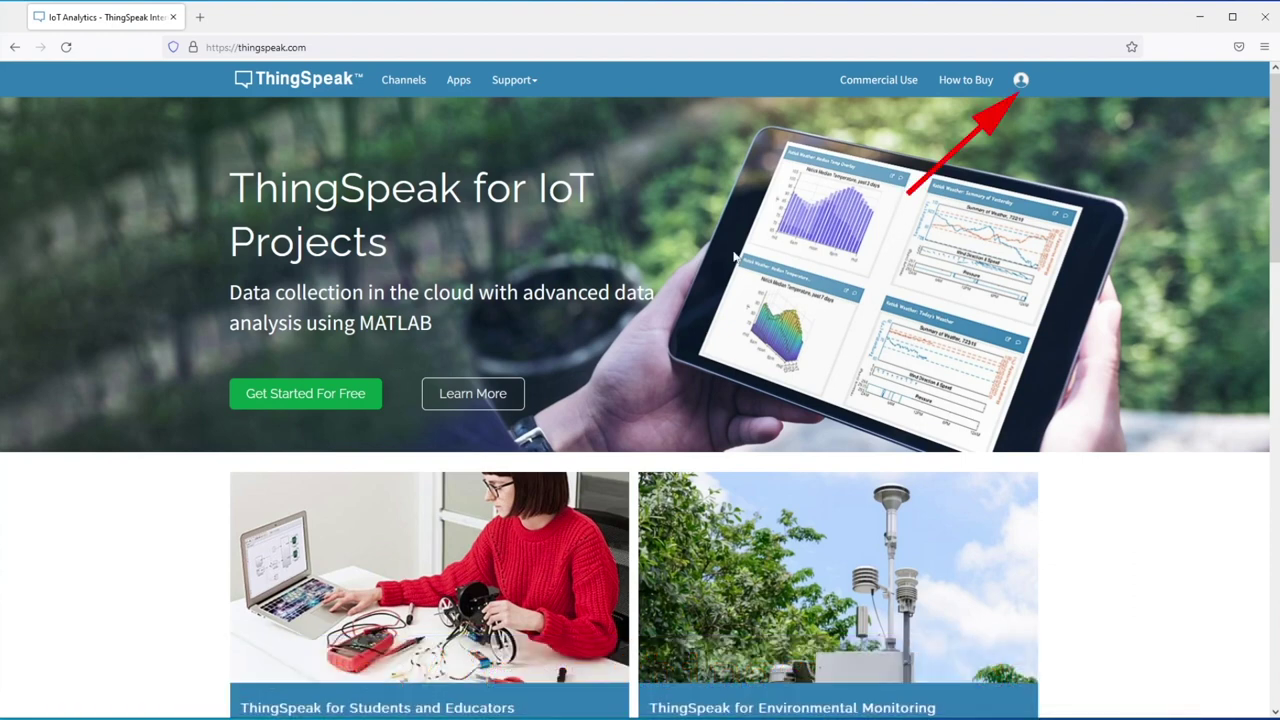
# - Sign in to ThingSpeak with the MathWorks account's e-mail address and password
pyautogui.click(1021, 84)
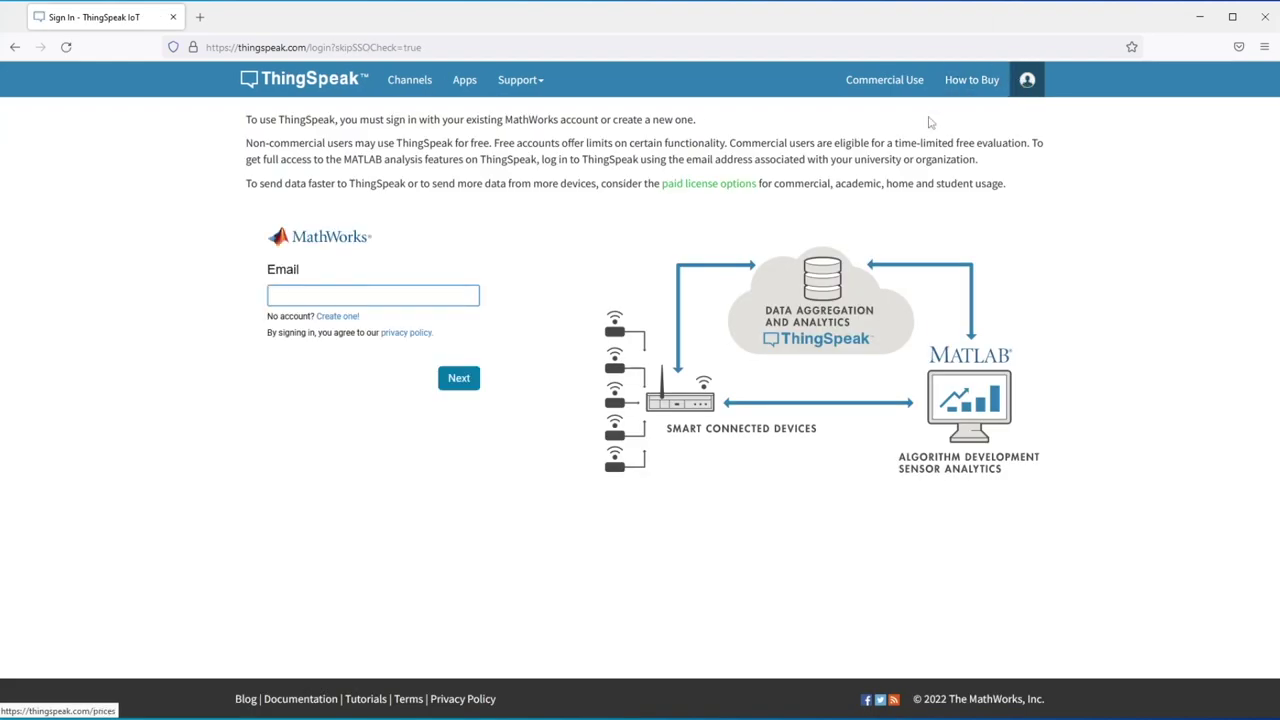
pyautogui.click(337, 316)
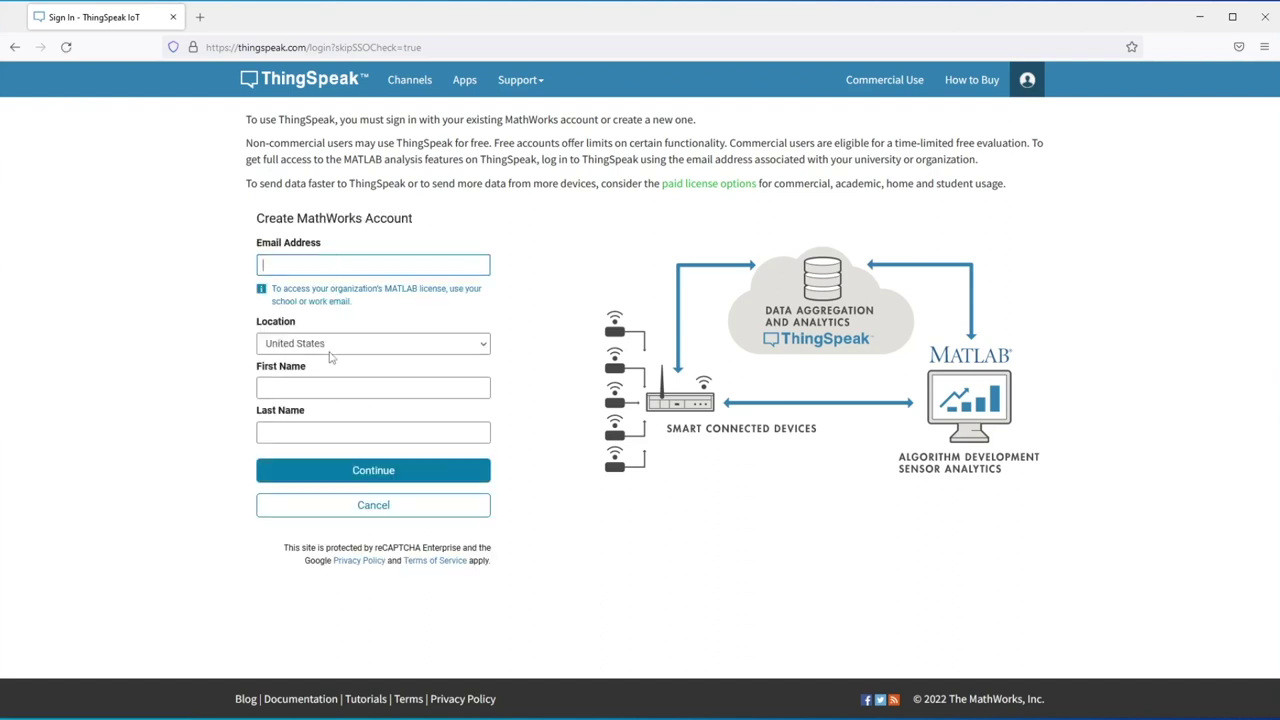
pyautogui.hotkey('alt', 'Left')
pyautogui.click(348, 295)
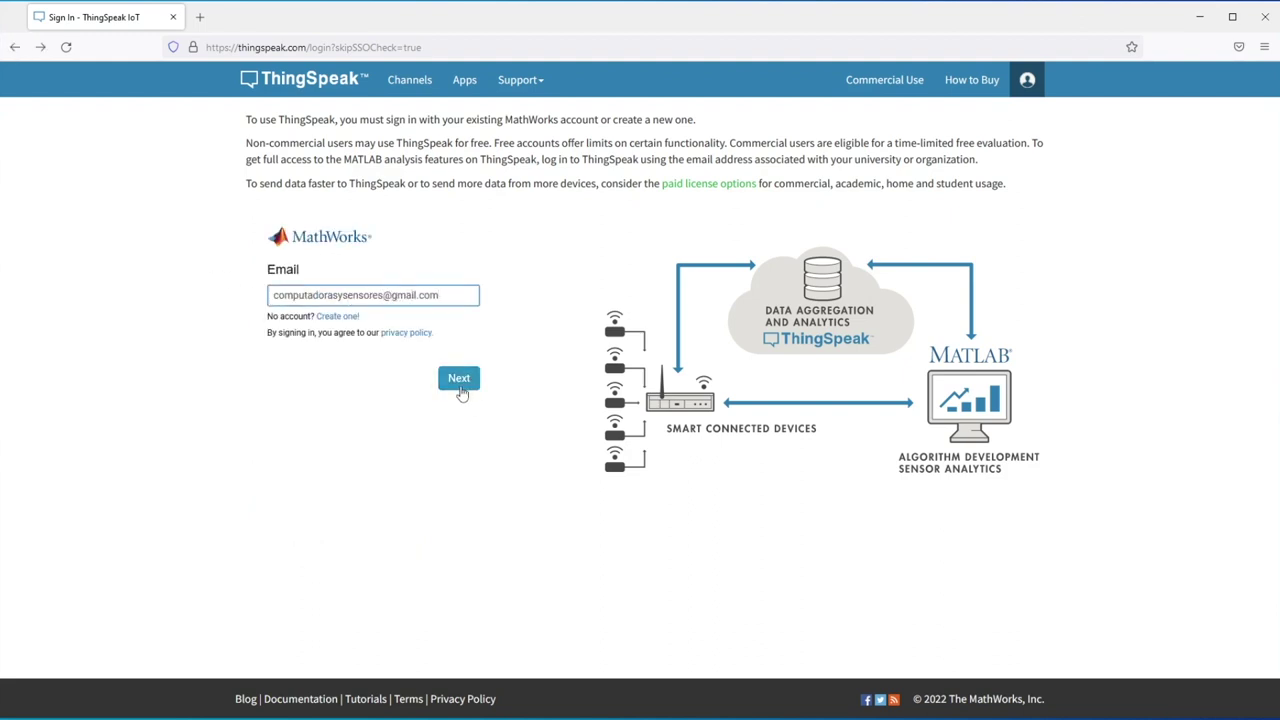
pyautogui.click(460, 383)
pyautogui.write('*****')
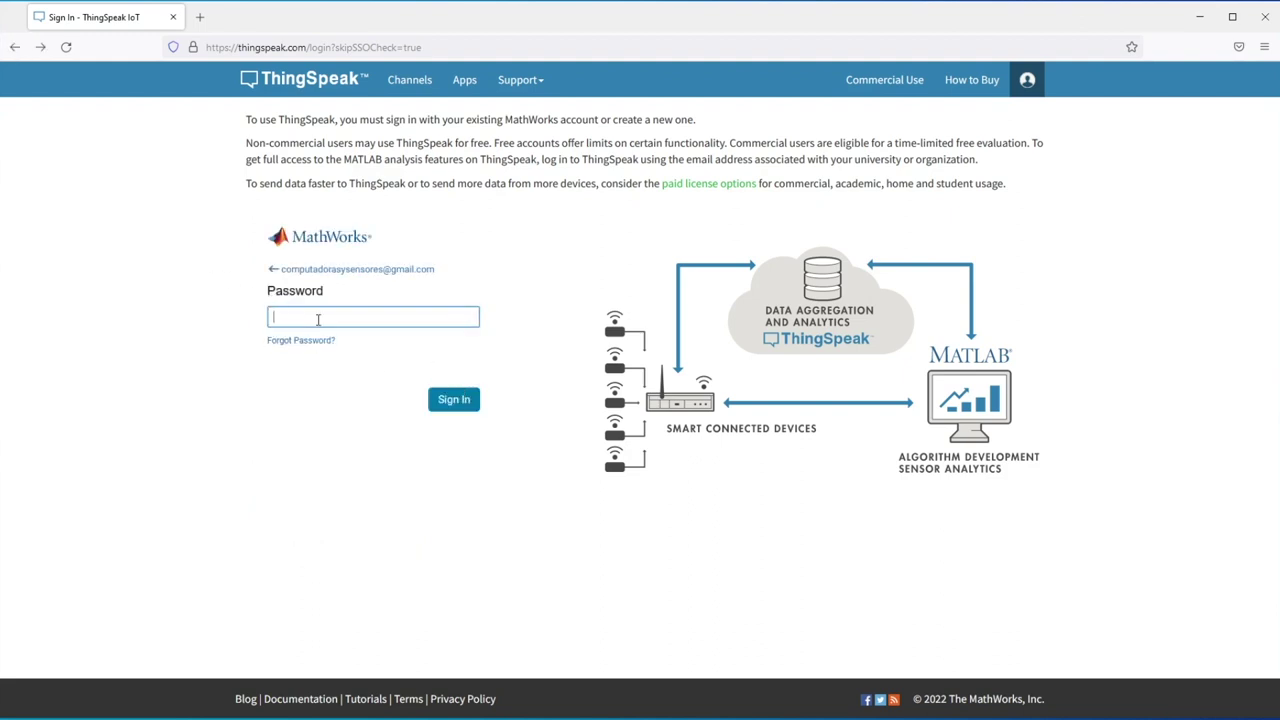
pyautogui.write('**')
pyautogui.press('Return')
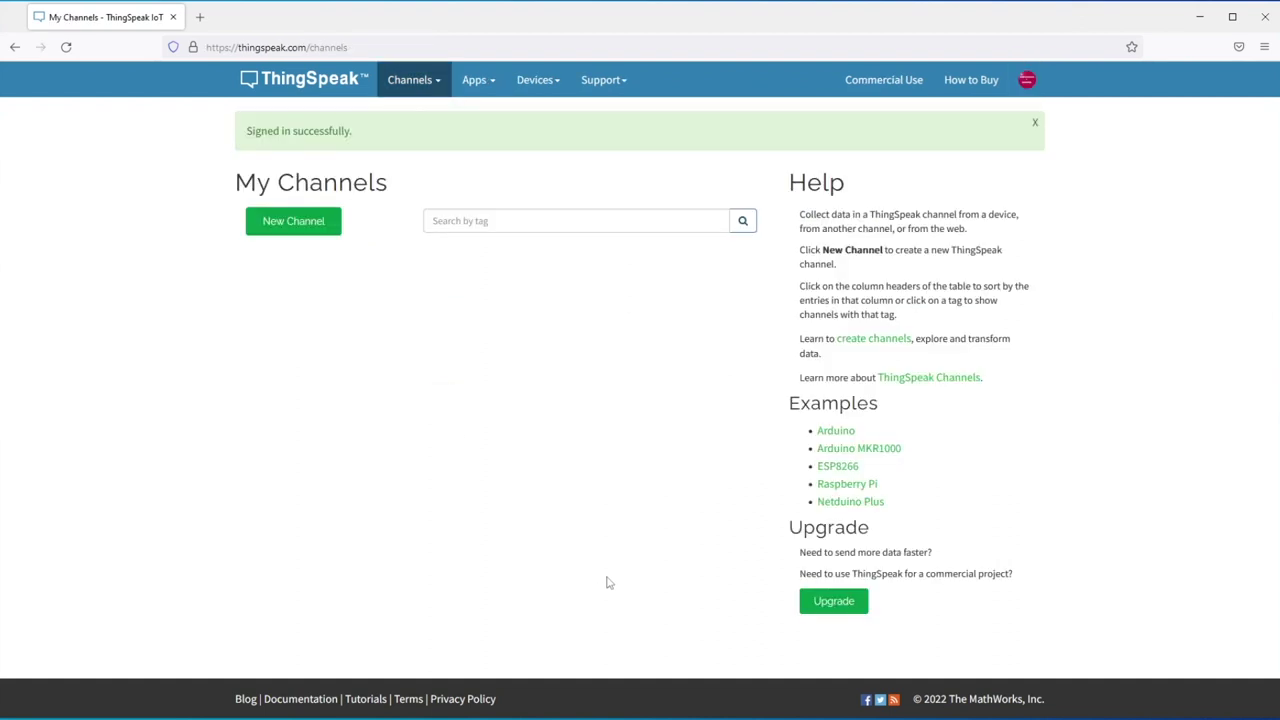
# - Create a channel named BMP280, described 'BMP 280 IoT', and relabel Field 1 as temperatura
pyautogui.click(287, 226)
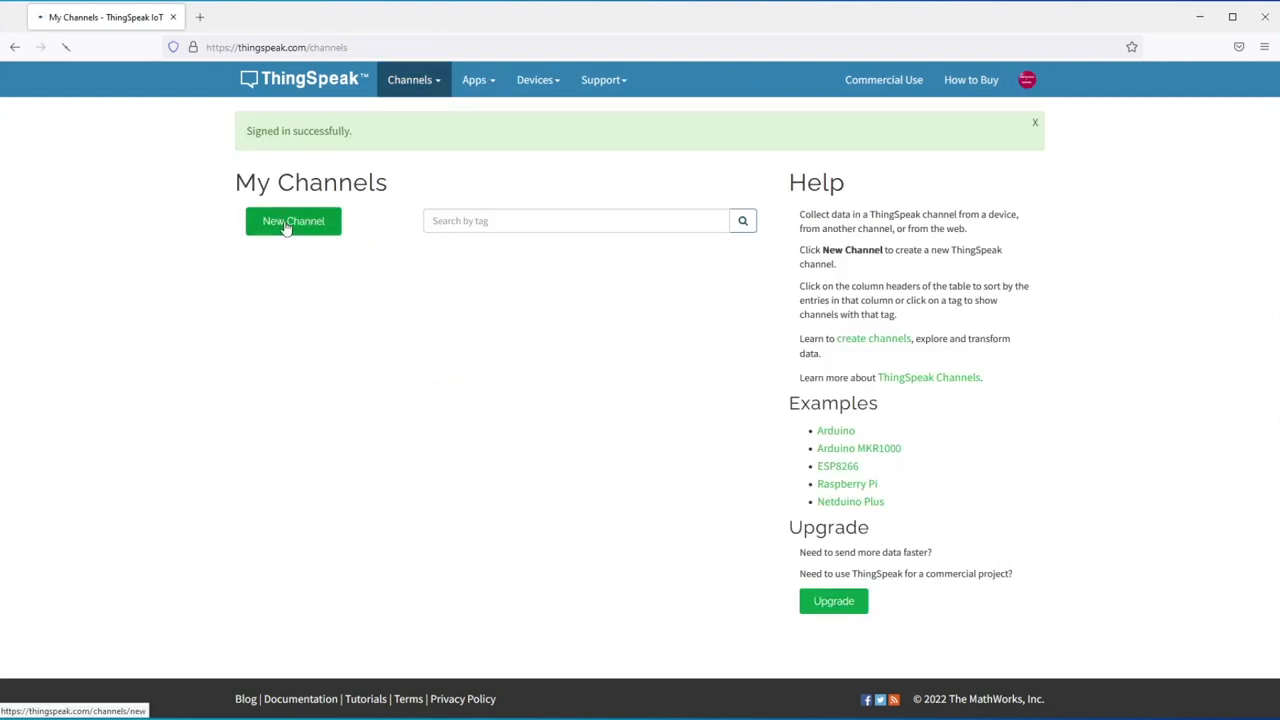
pyautogui.click(397, 163)
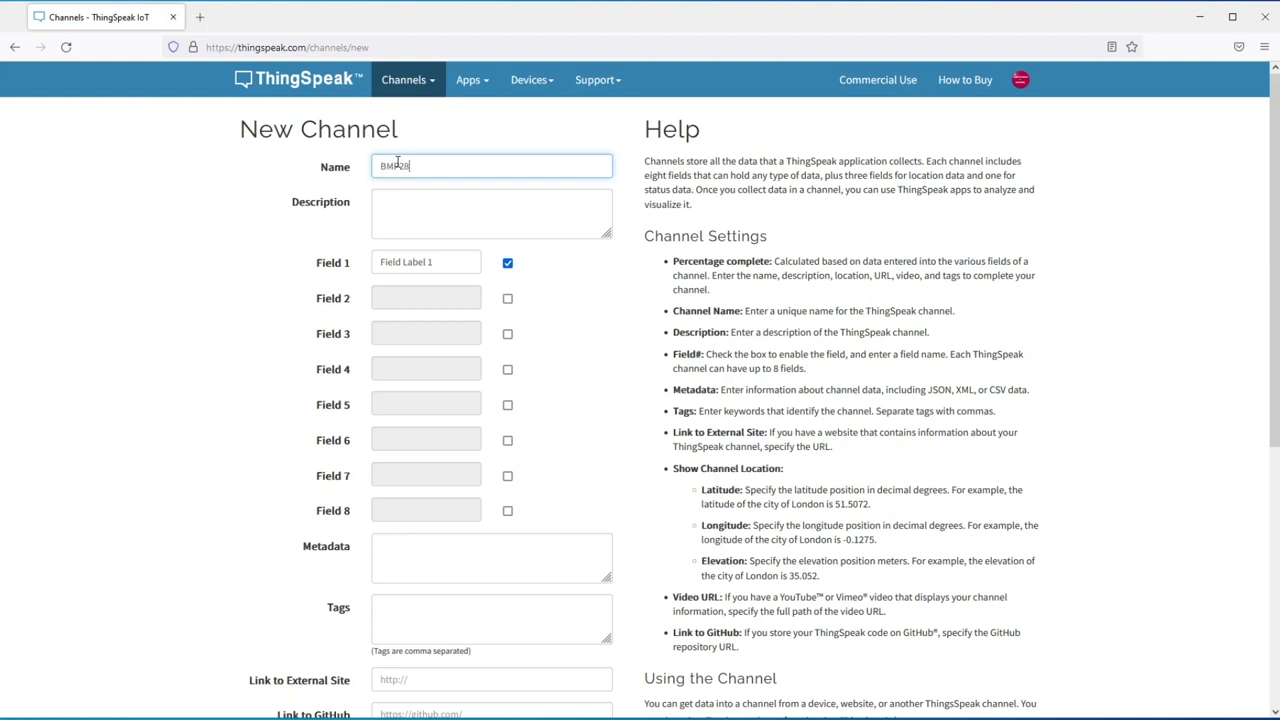
pyautogui.click(425, 207)
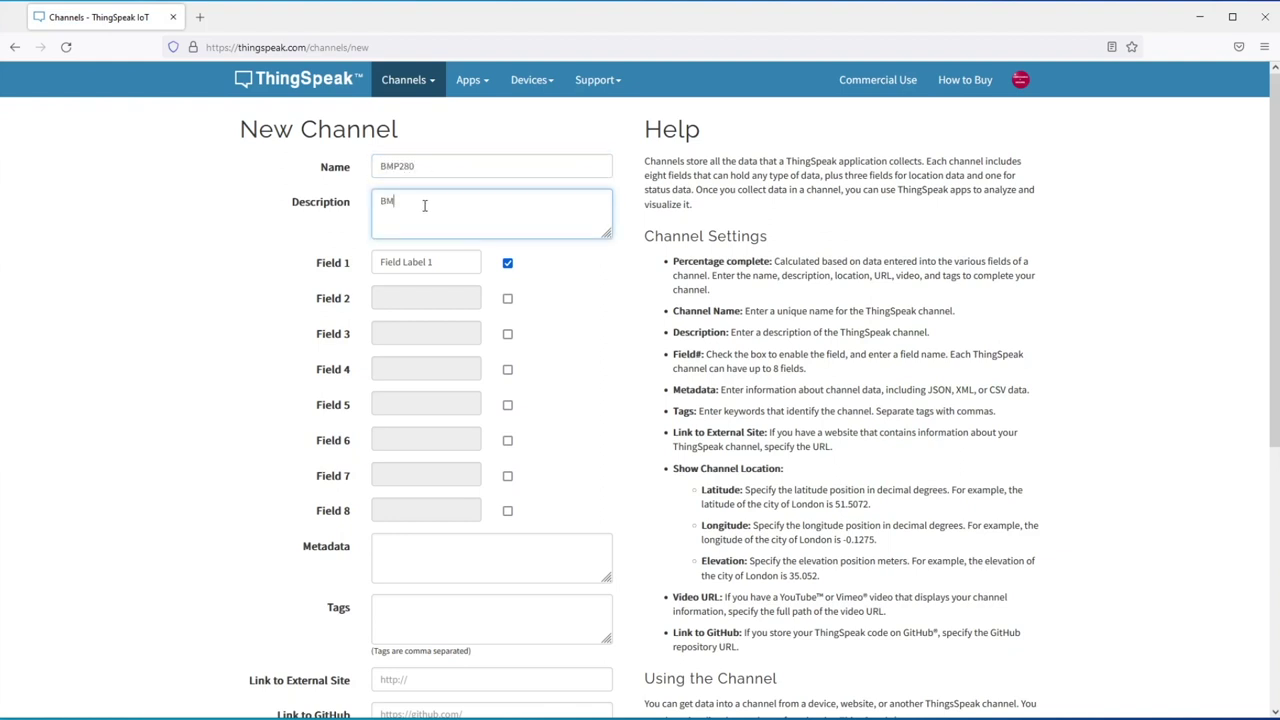
pyautogui.write('BMP 280 IoT')
pyautogui.click(428, 261)
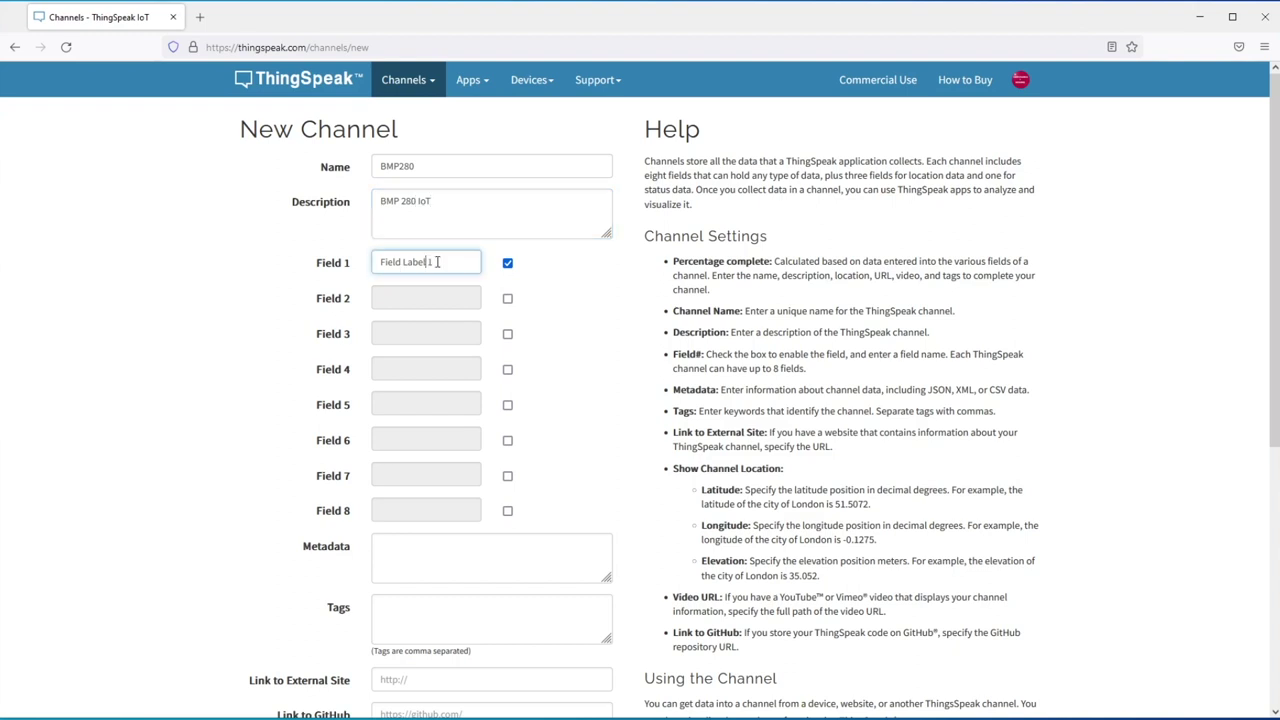
pyautogui.tripleClick(417, 262)
pyautogui.write('temperatura')
# - Enable Field 2, relabel it presion, and save the BMP280 channel
pyautogui.click(507, 299)
pyautogui.tripleClick(428, 298)
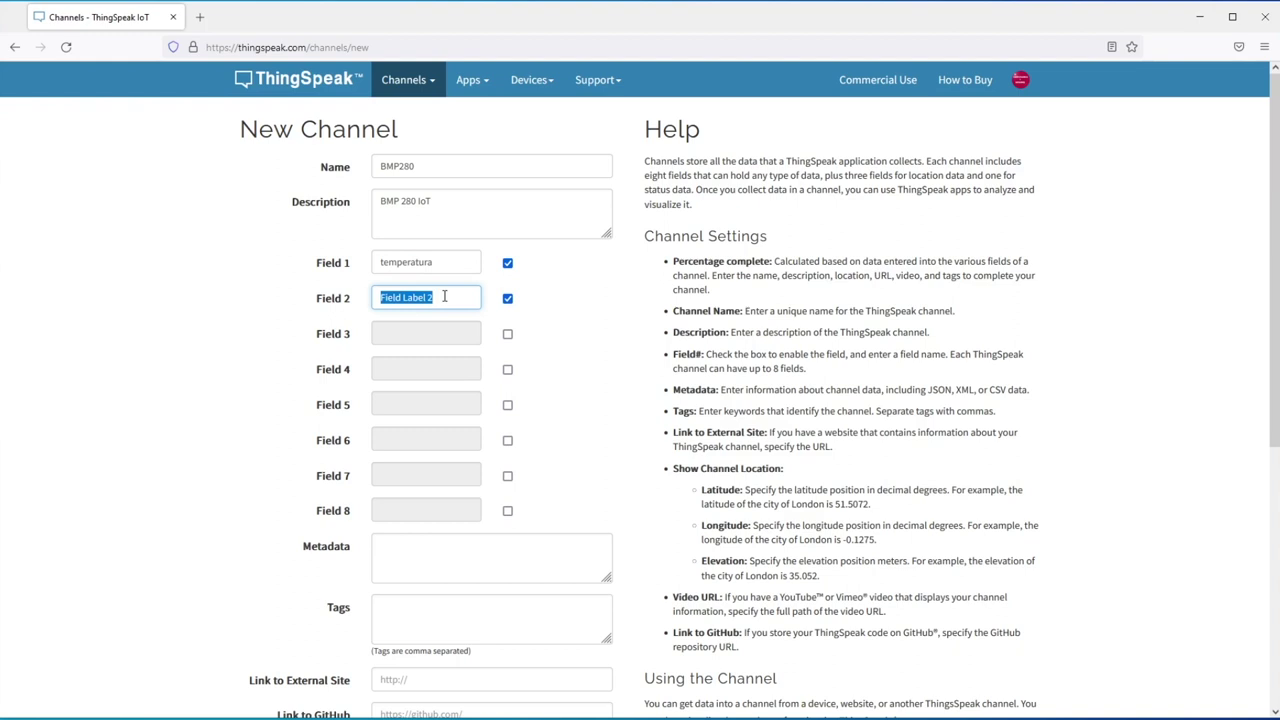
pyautogui.press('BackSpace')
pyautogui.scroll(-5, 449, 290)
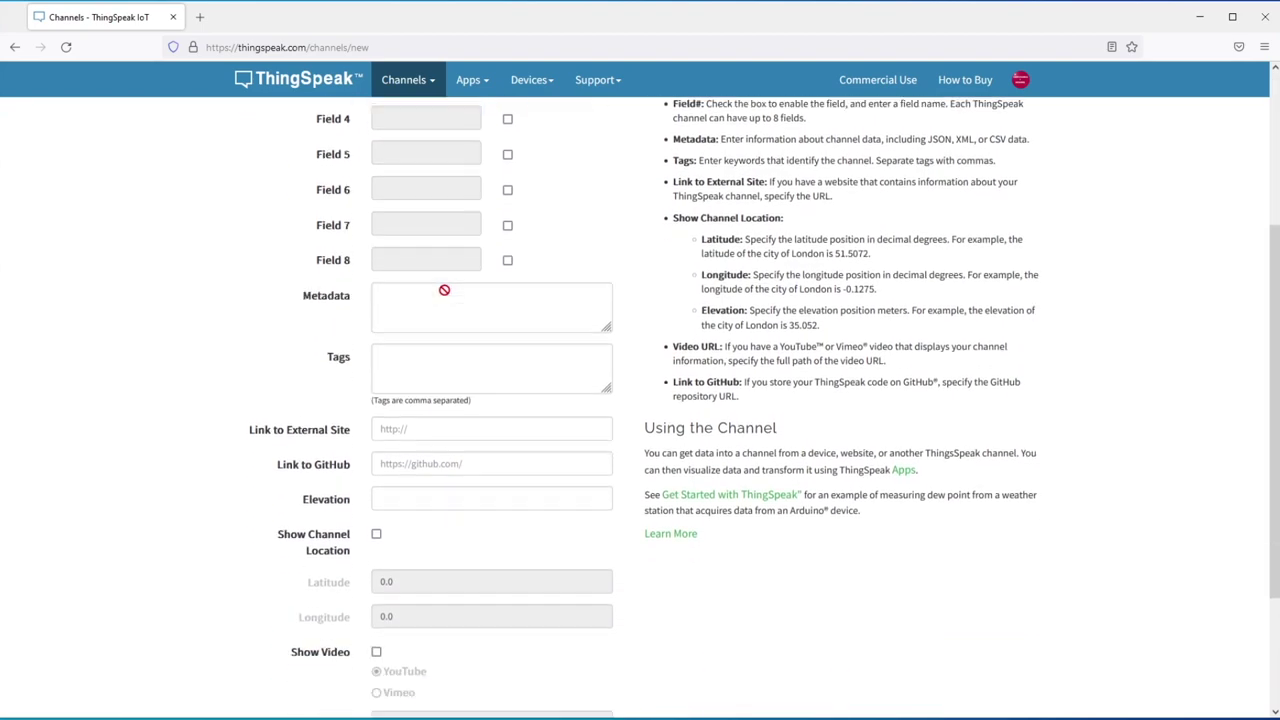
pyautogui.click(449, 617)
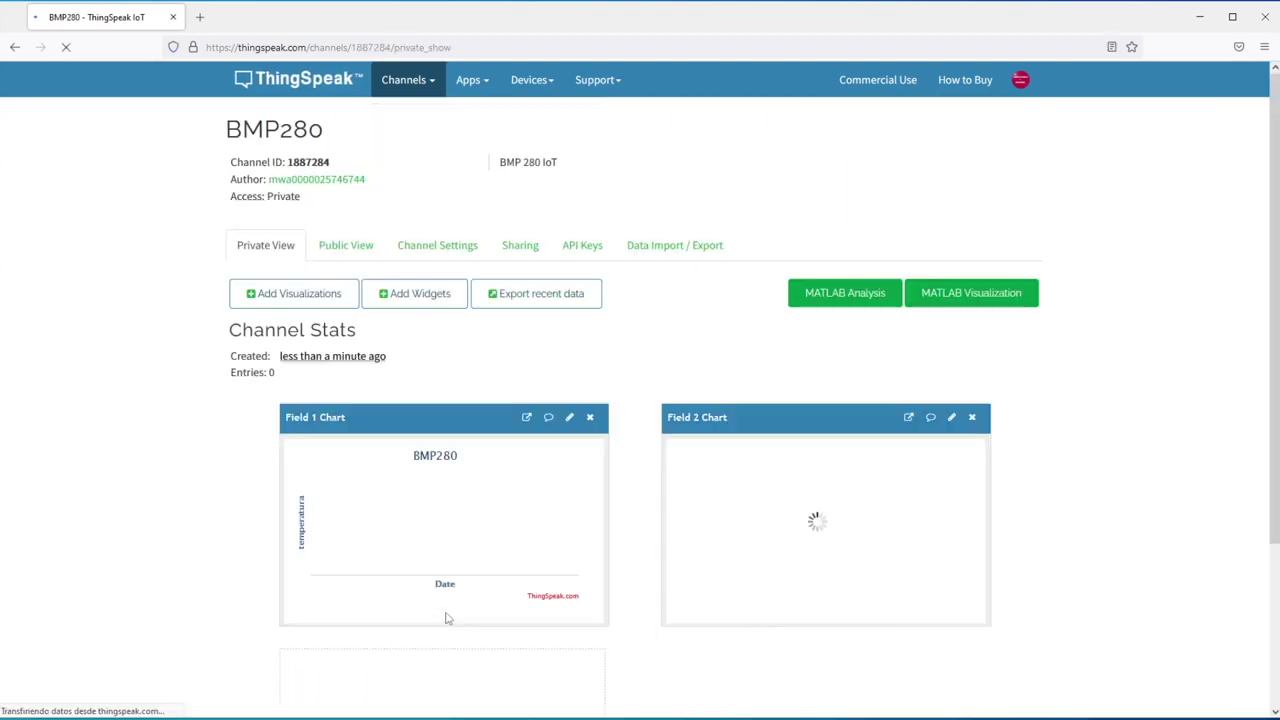
# - Add a gauge widget to the BMP280 channel and name it 'Temperatura Actual'
pyautogui.click(416, 294)
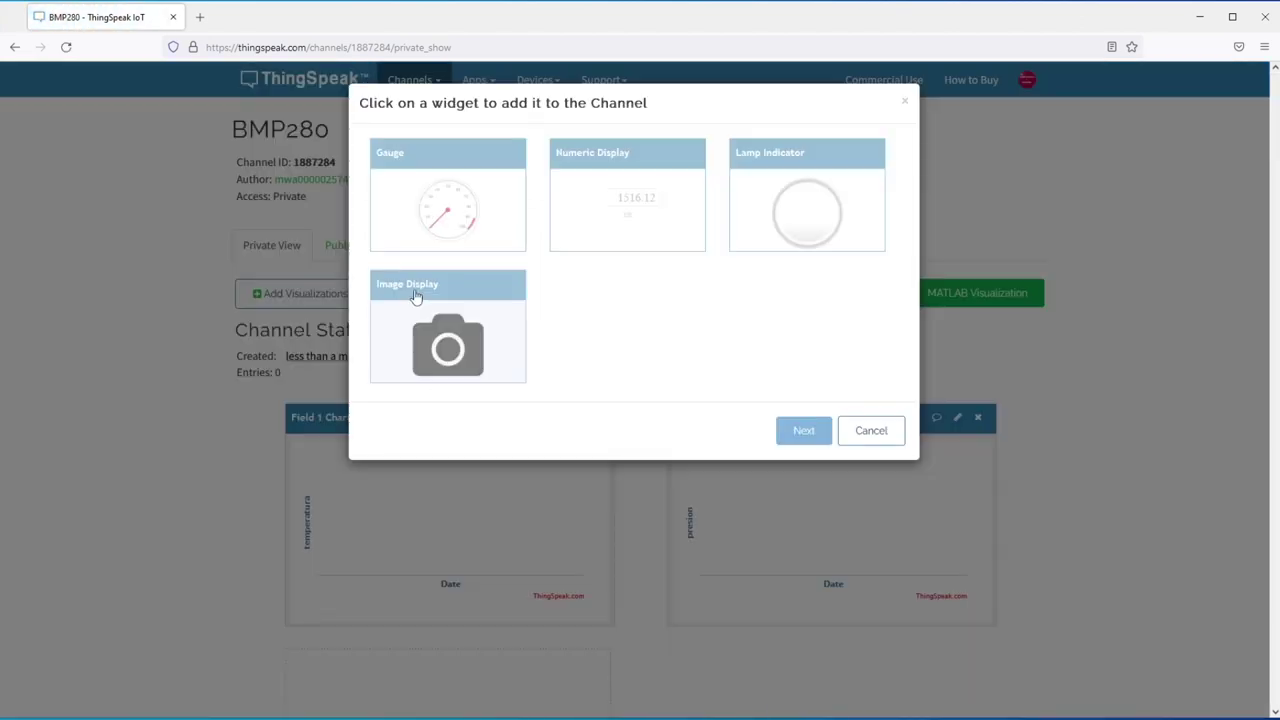
pyautogui.click(463, 210)
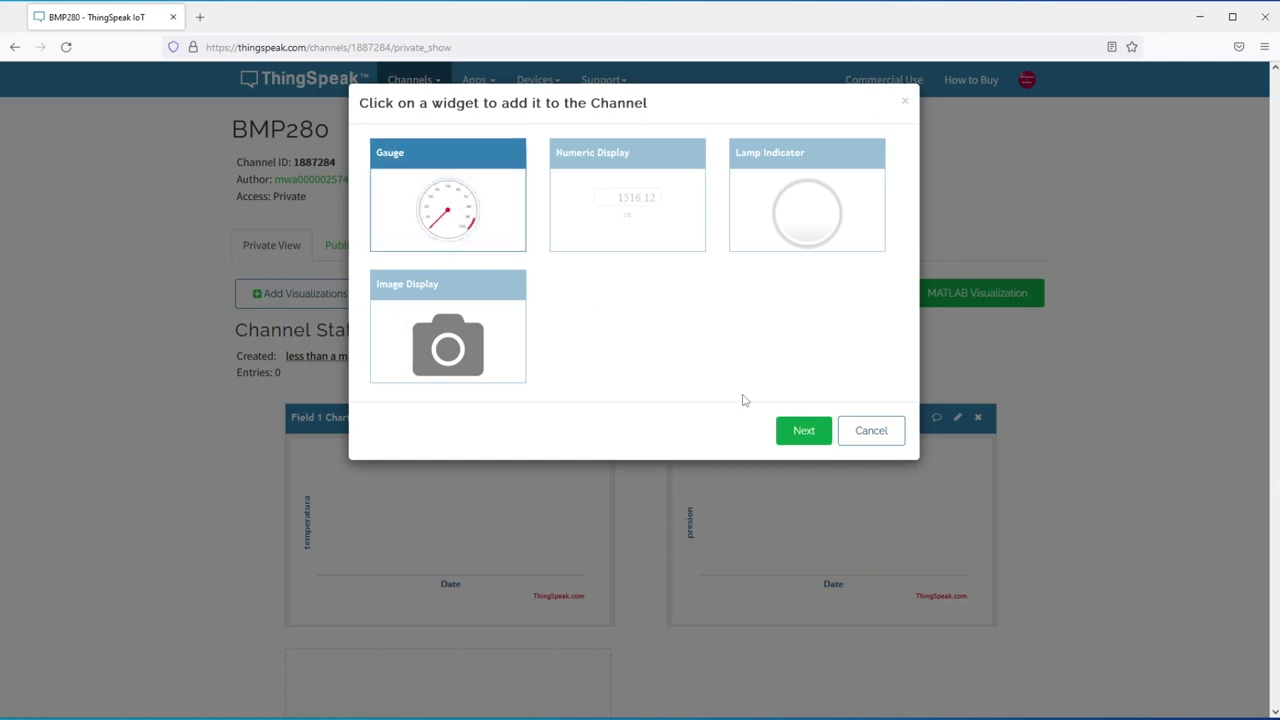
pyautogui.click(801, 430)
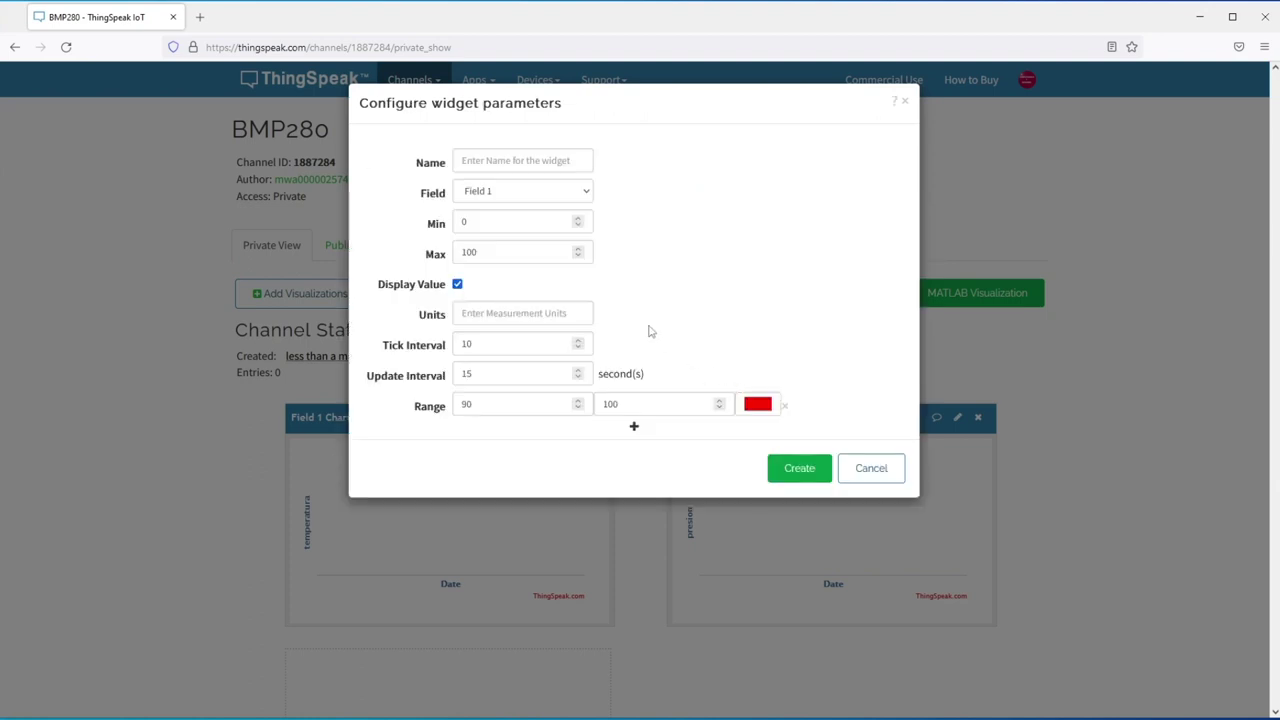
pyautogui.click(540, 165)
pyautogui.write('Temperatura Actual')
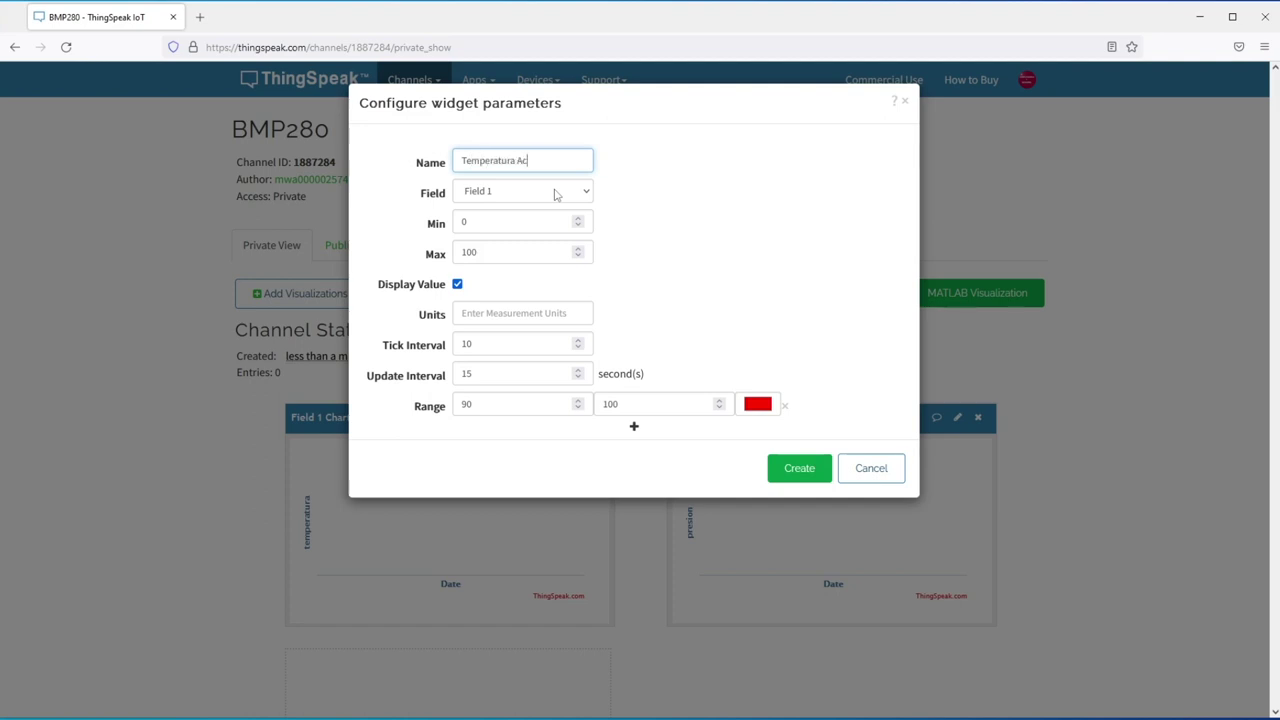
# - Create the gauge with maximum 50, units C, and a 40–50 range
pyautogui.doubleClick(491, 251)
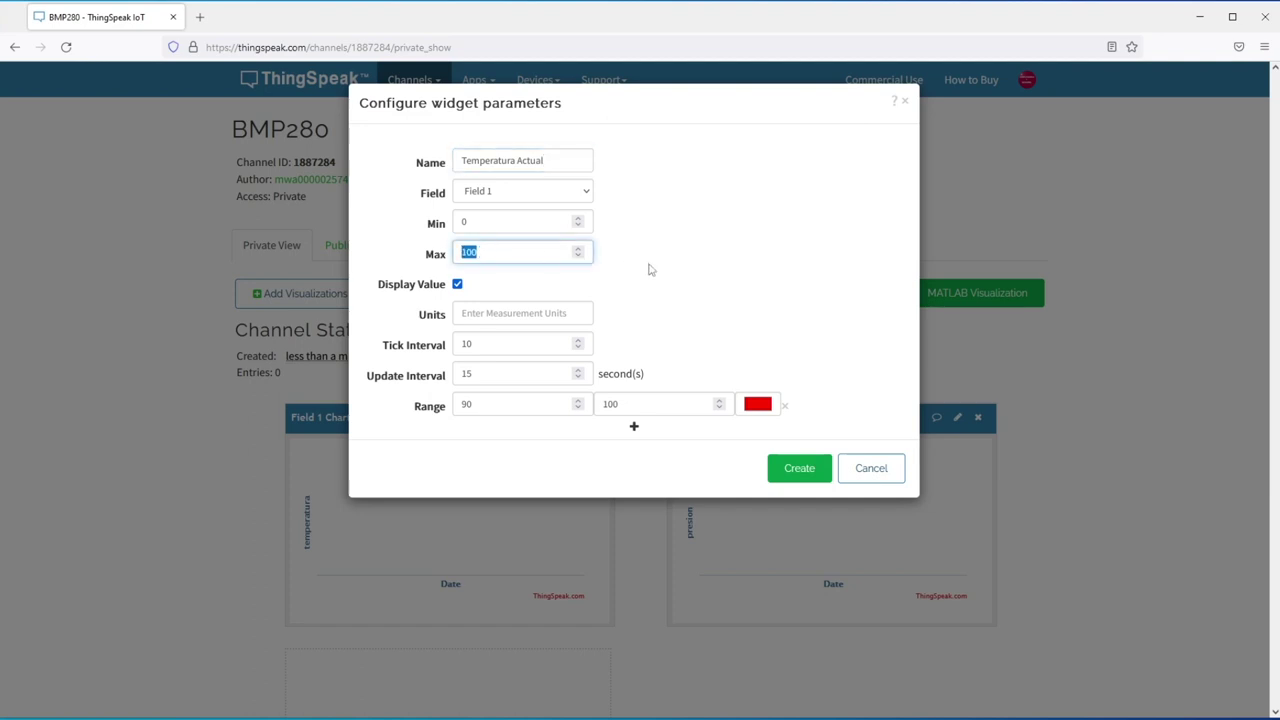
pyautogui.write('50')
pyautogui.click(511, 322)
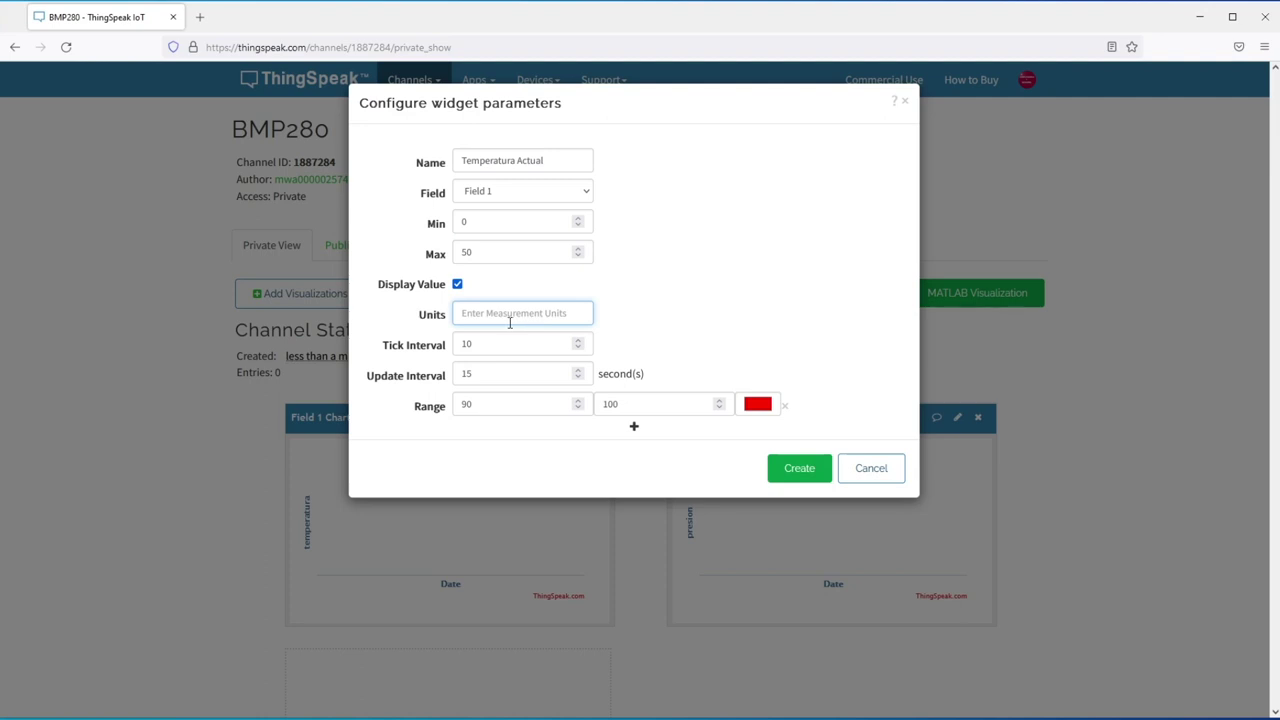
pyautogui.write('C')
pyautogui.doubleClick(481, 401)
pyautogui.write('40')
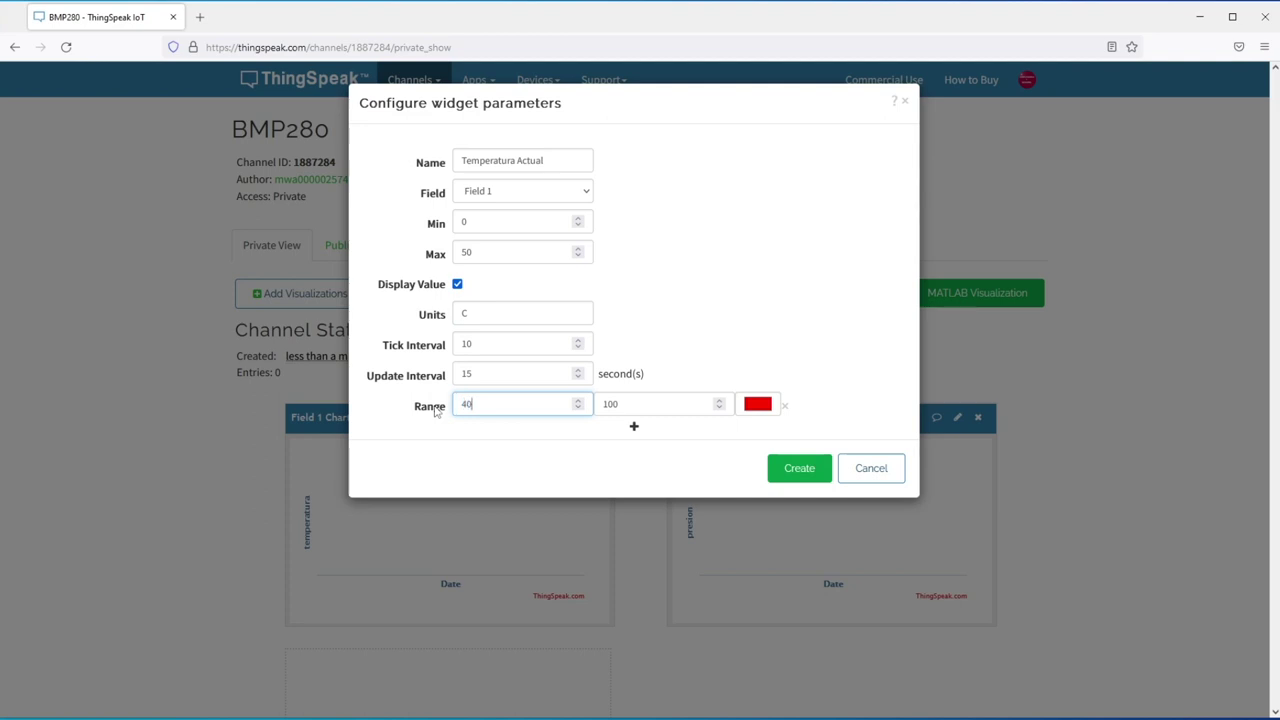
pyautogui.moveTo(628, 407); pyautogui.dragTo(597, 407)
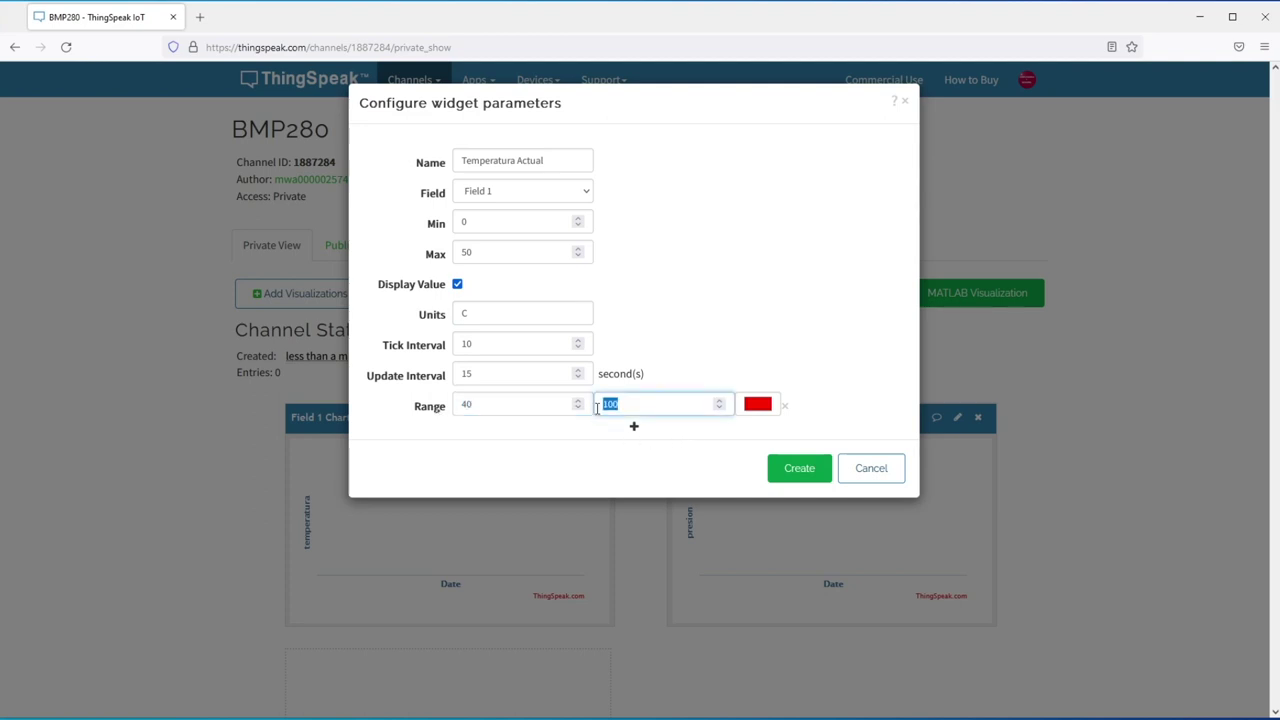
pyautogui.write('50')
pyautogui.click(797, 472)
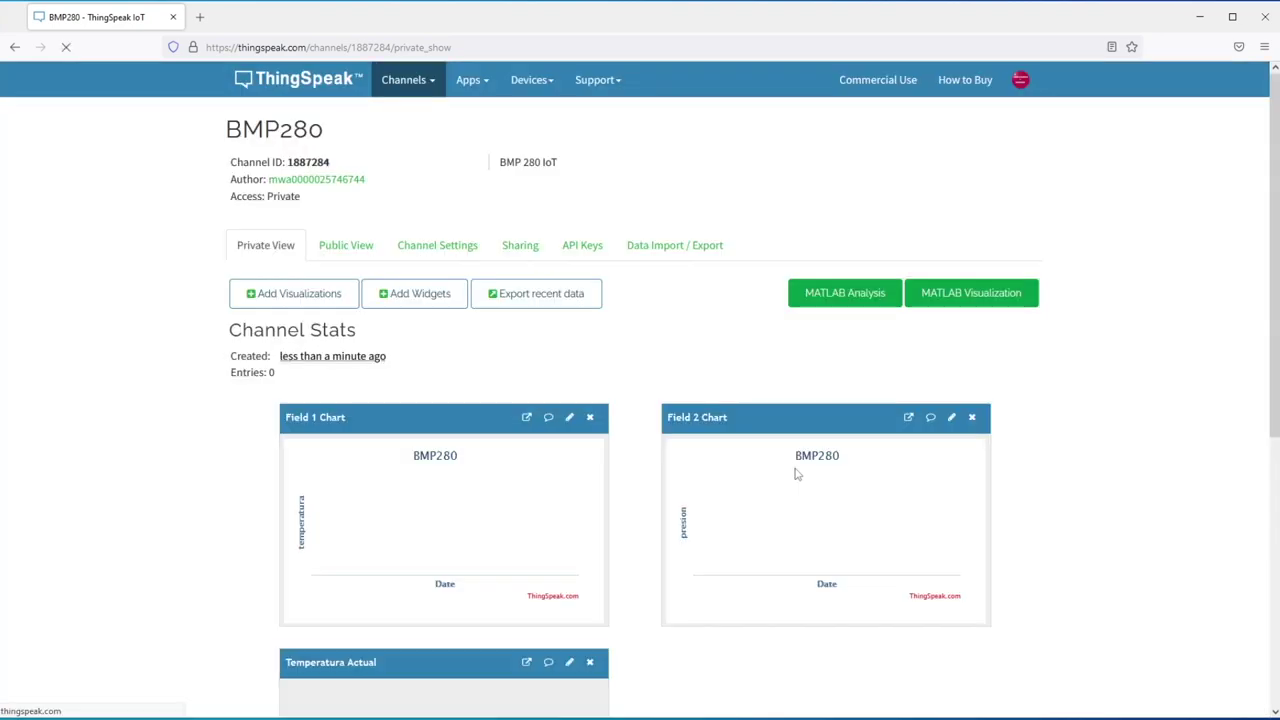
# - Check the new Temperatura Actual gauge on the channel and begin adding another widget
pyautogui.scroll(-4, 666, 406)
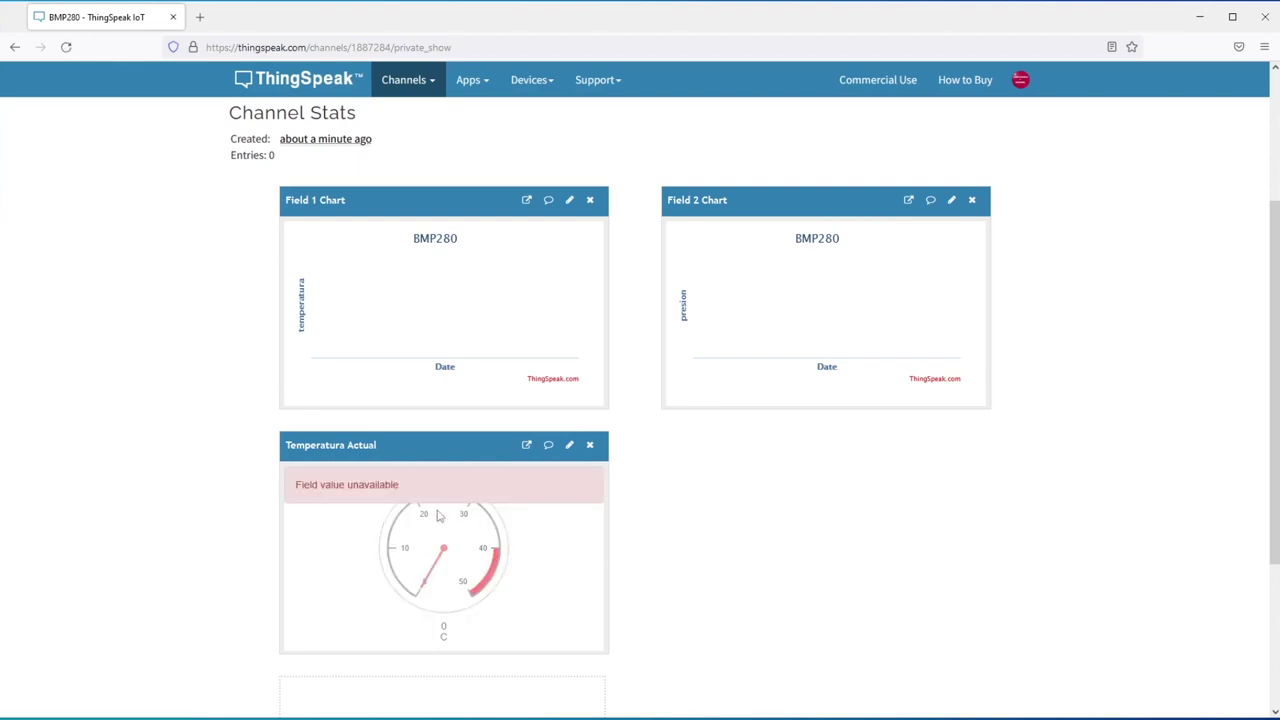
pyautogui.scroll(4, 680, 340)
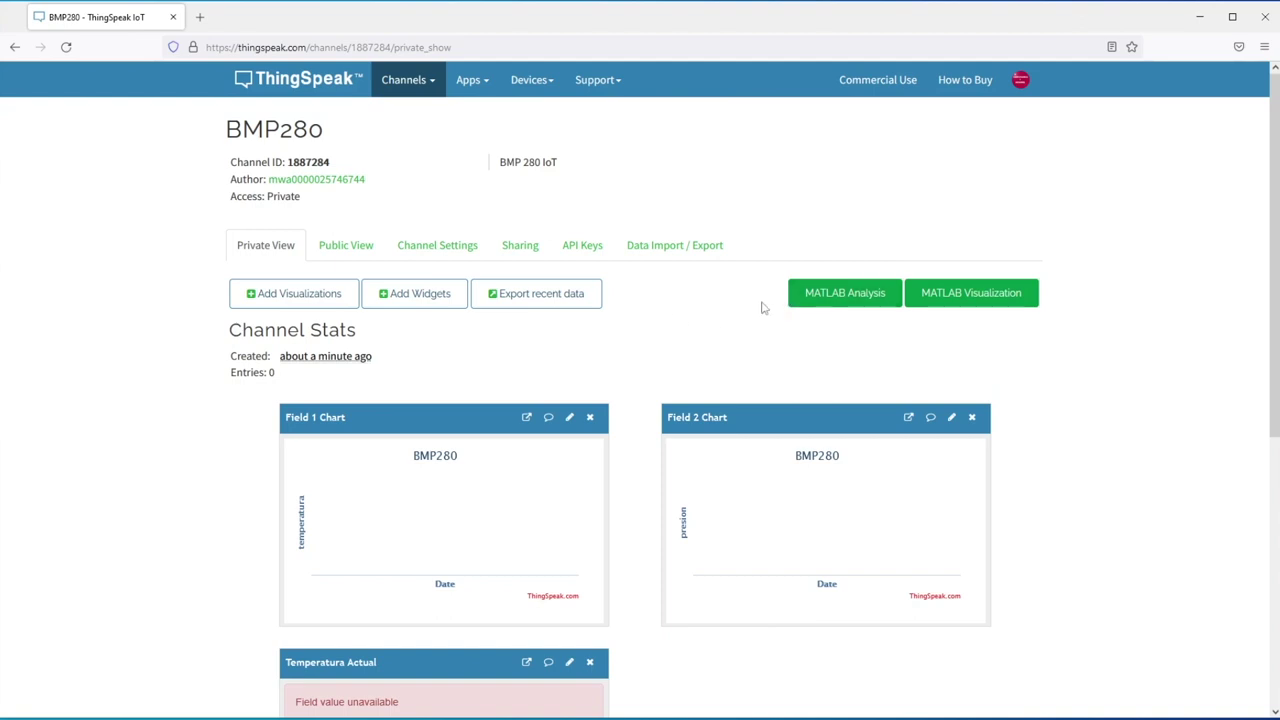
pyautogui.click(434, 297)
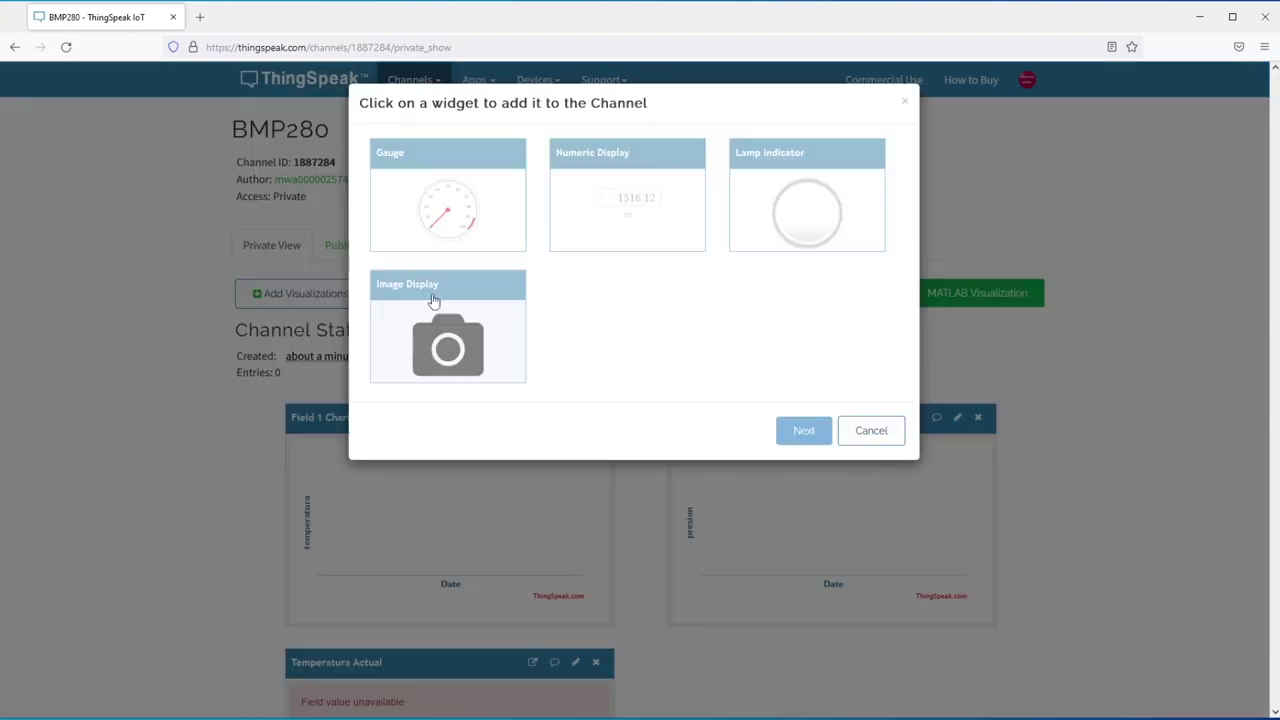
# - Set up a Numeric Display widget named 'Presión Actual' showing Field 2
pyautogui.click(625, 208)
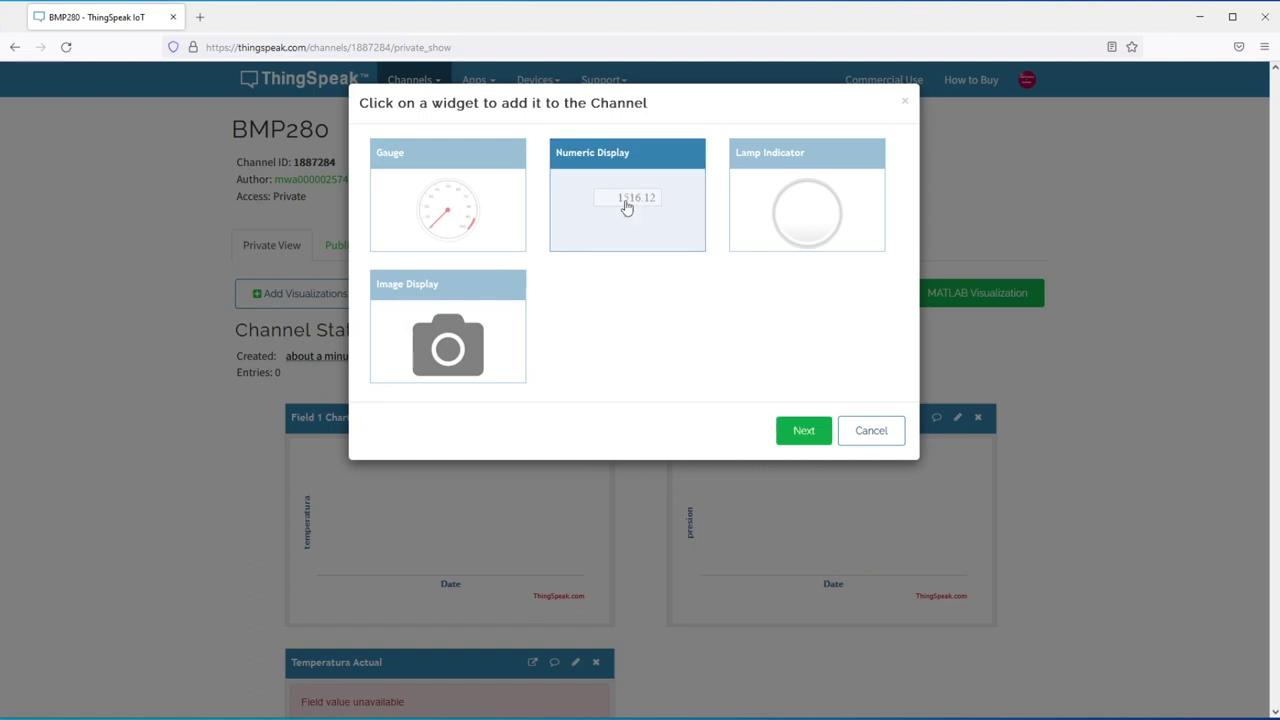
pyautogui.click(797, 437)
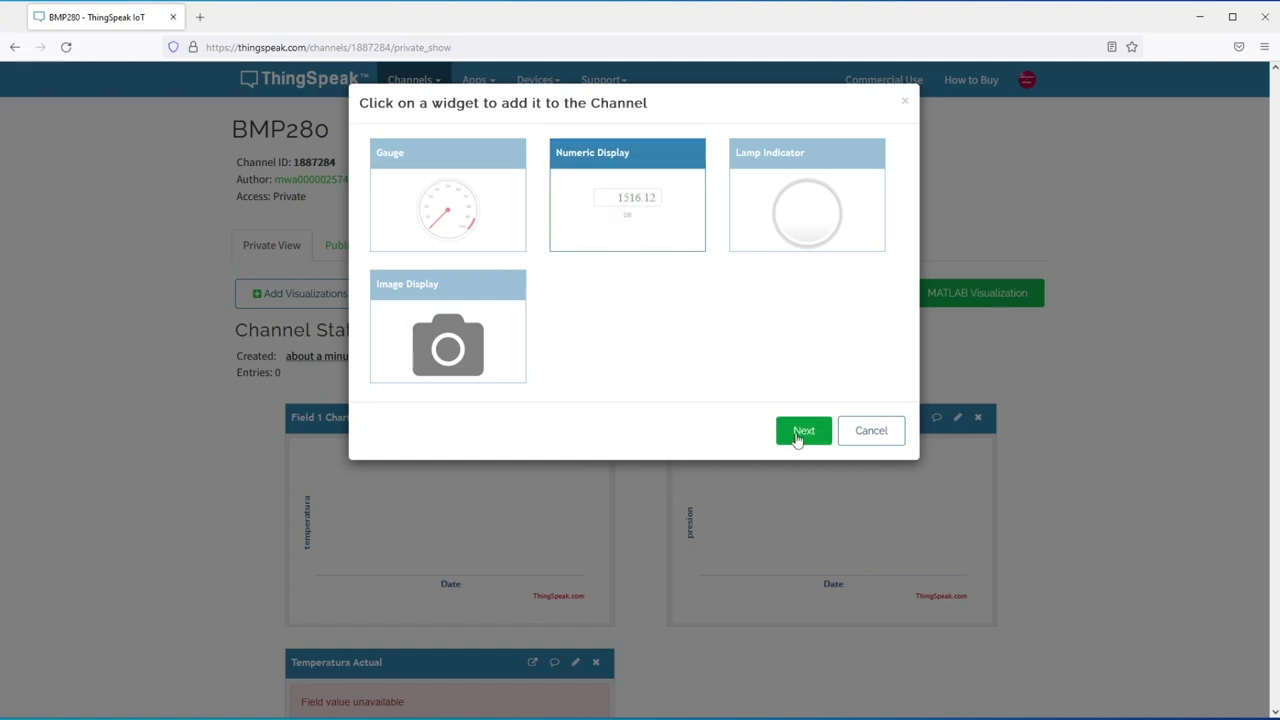
pyautogui.click(478, 143)
pyautogui.write('Presión Actual')
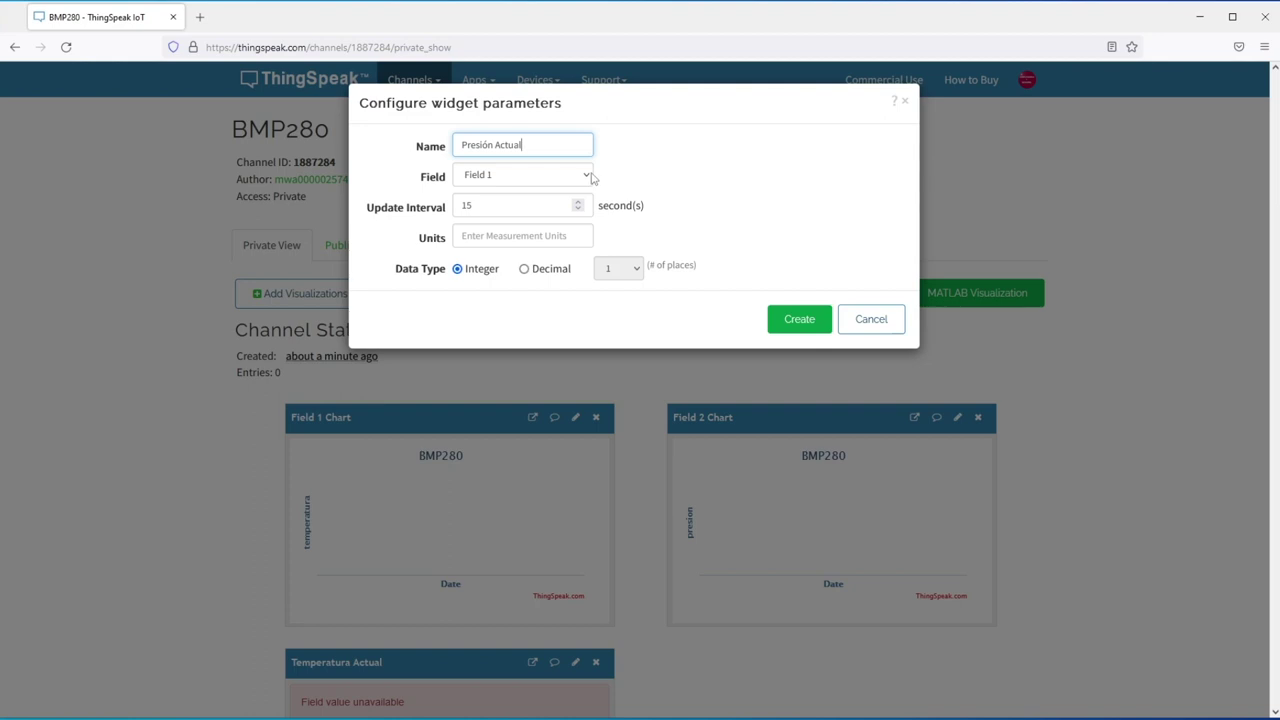
pyautogui.click(588, 176)
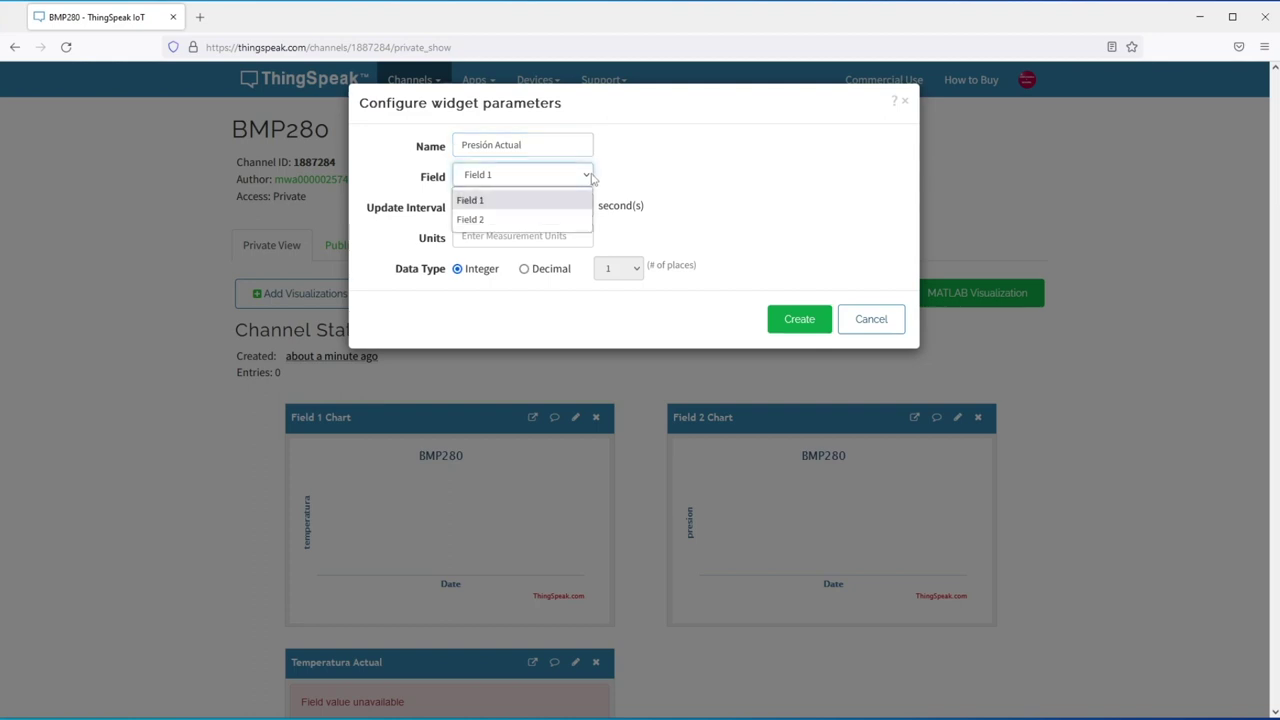
pyautogui.click(480, 221)
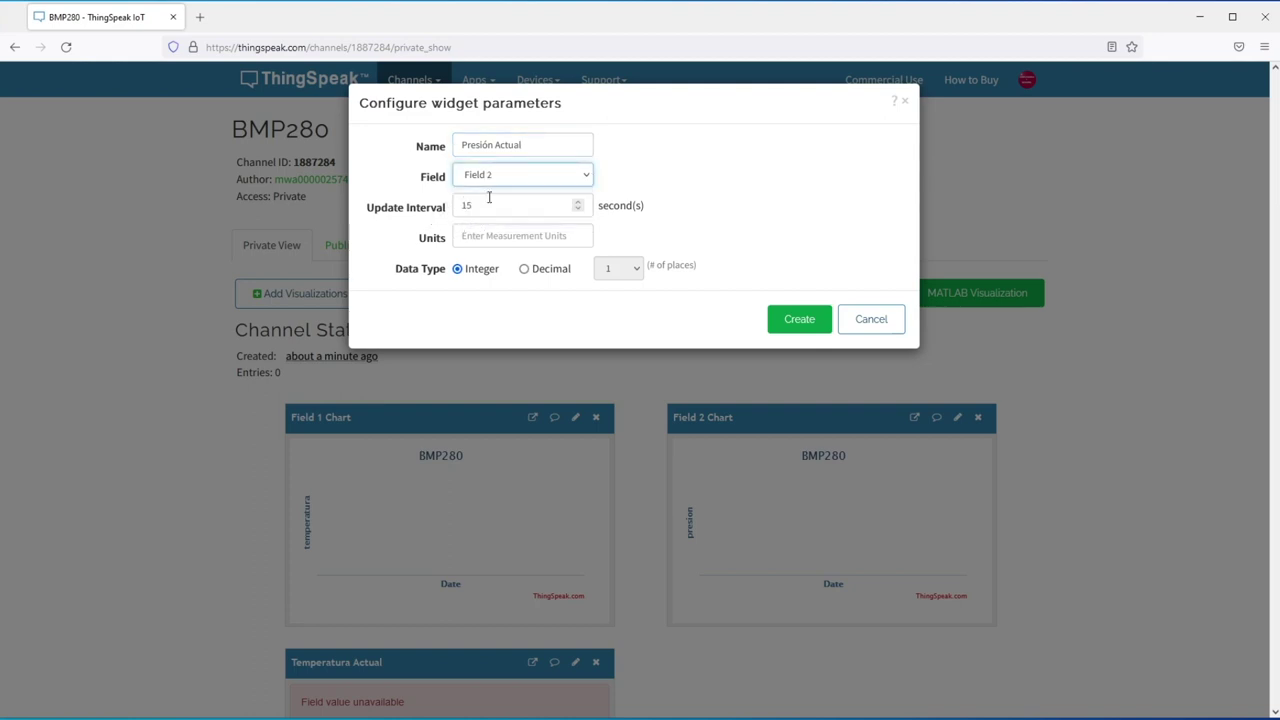
# - Give the Presión Actual widget units of hPa, create it, and check the channel page
pyautogui.click(480, 235)
pyautogui.write('hPa')
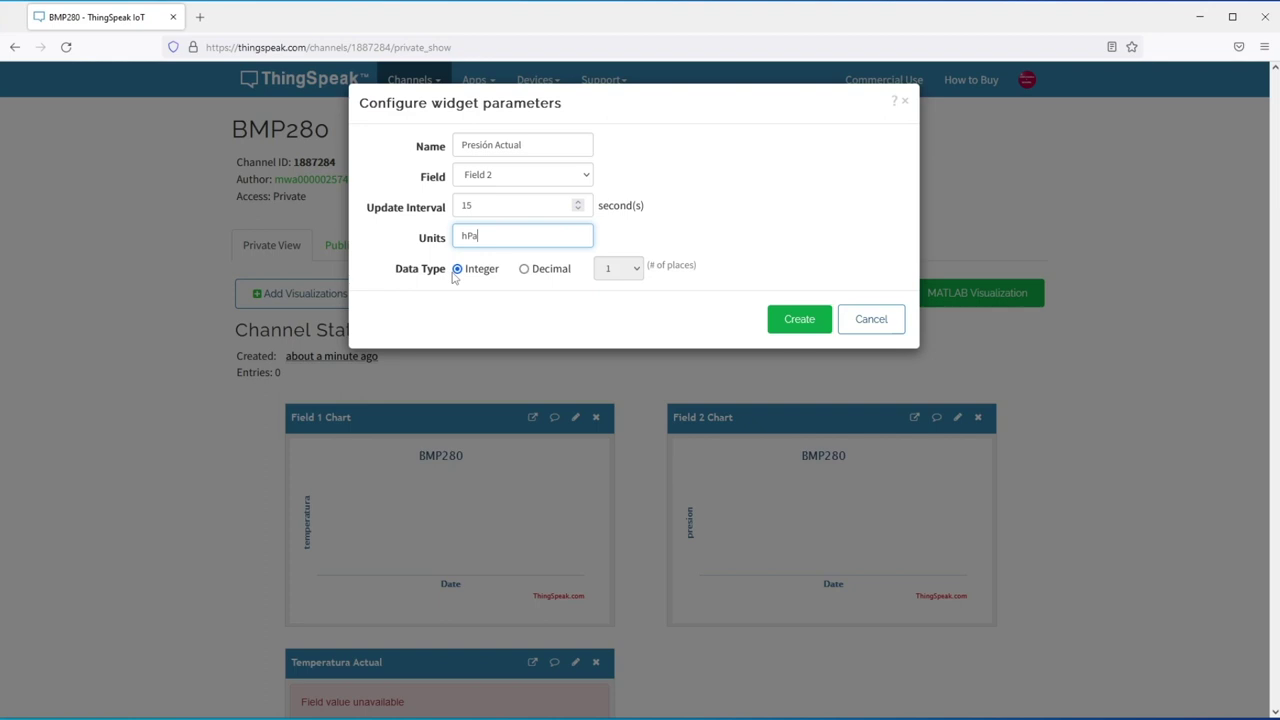
pyautogui.click(787, 329)
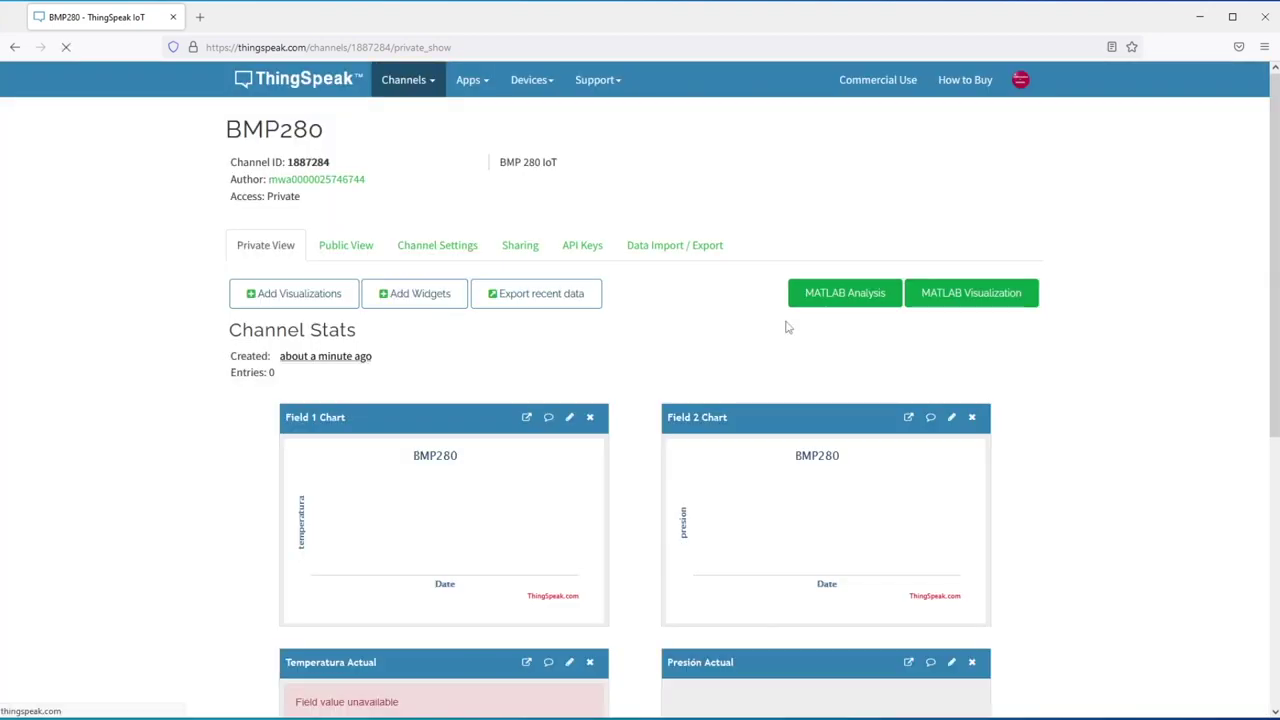
pyautogui.scroll(-5, 704, 316)
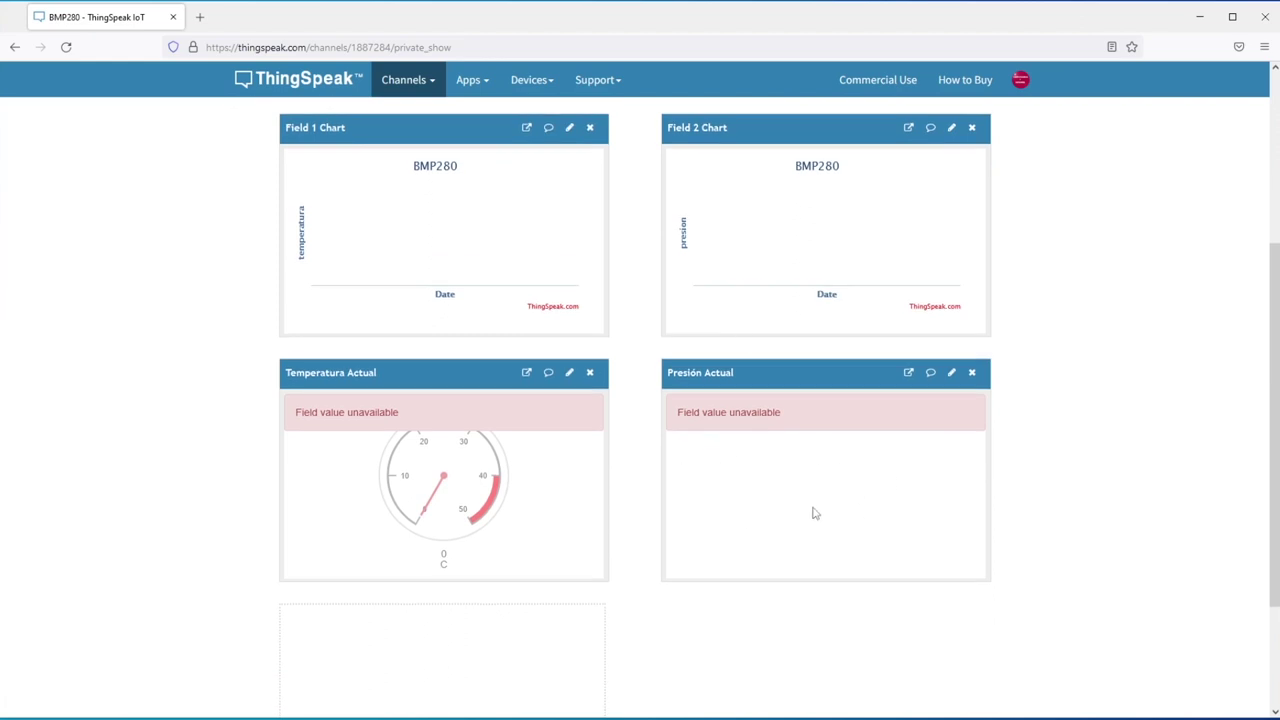
pyautogui.scroll(-2, 813, 512)
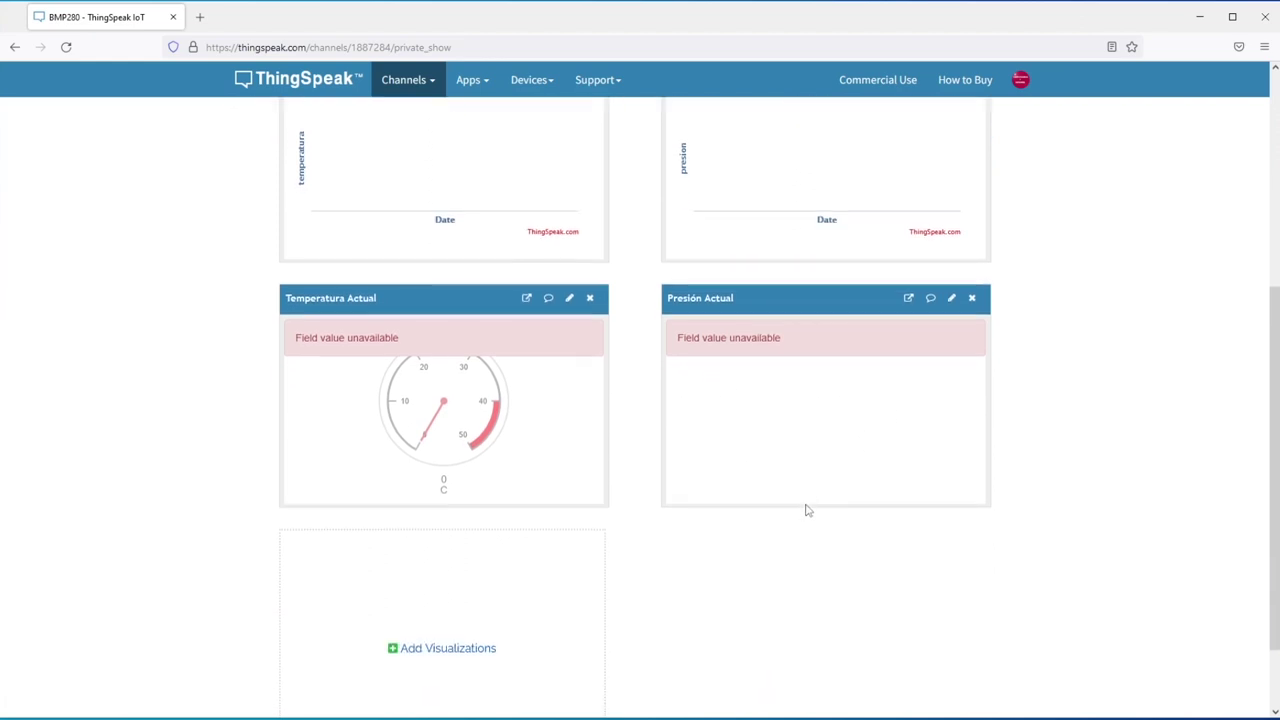
pyautogui.scroll(5, 806, 510)
pyautogui.scroll(3, 803, 507)
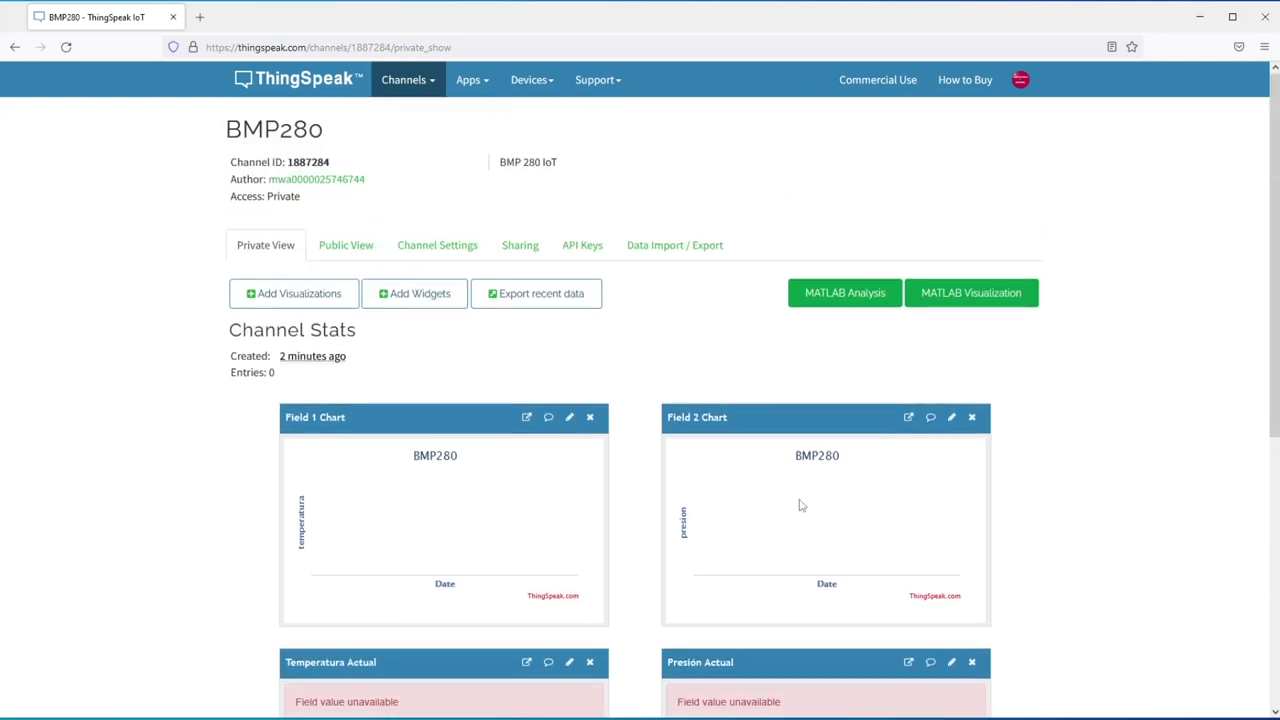
# - Copy the BMP280 channel's Write API Key from the API Keys page
pyautogui.click(575, 250)
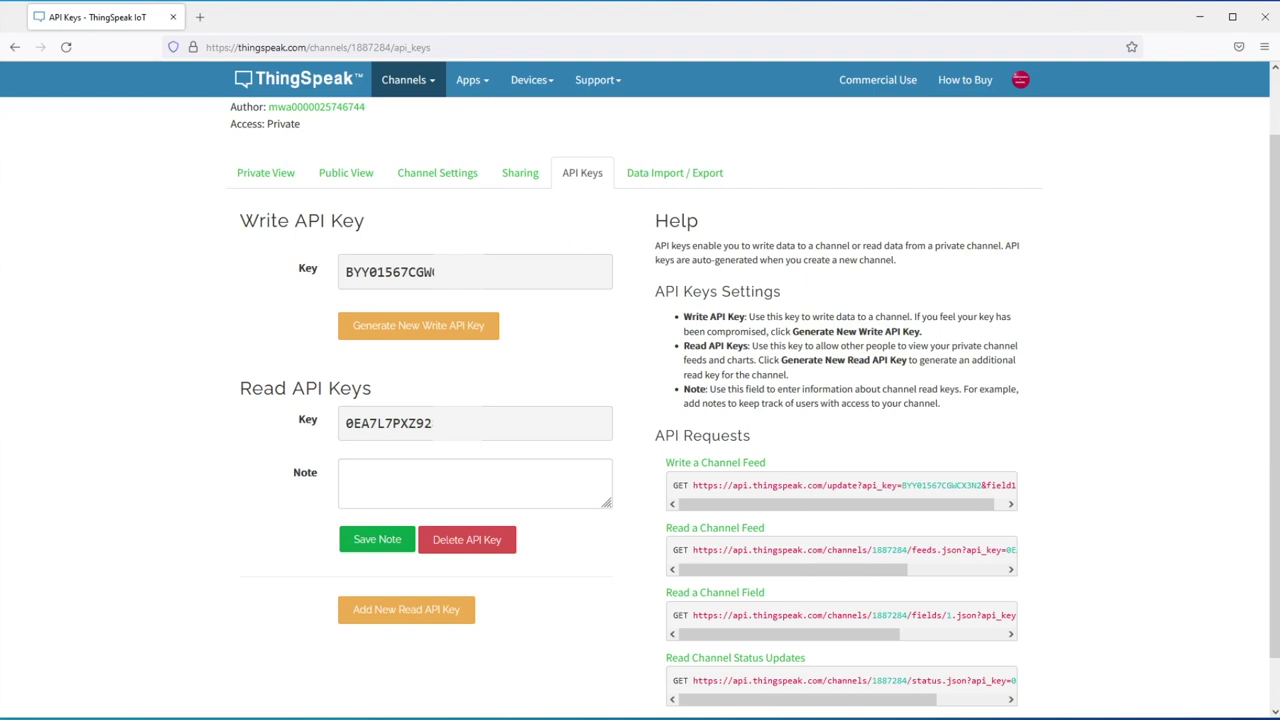
pyautogui.moveTo(429, 273); pyautogui.dragTo(333, 281)
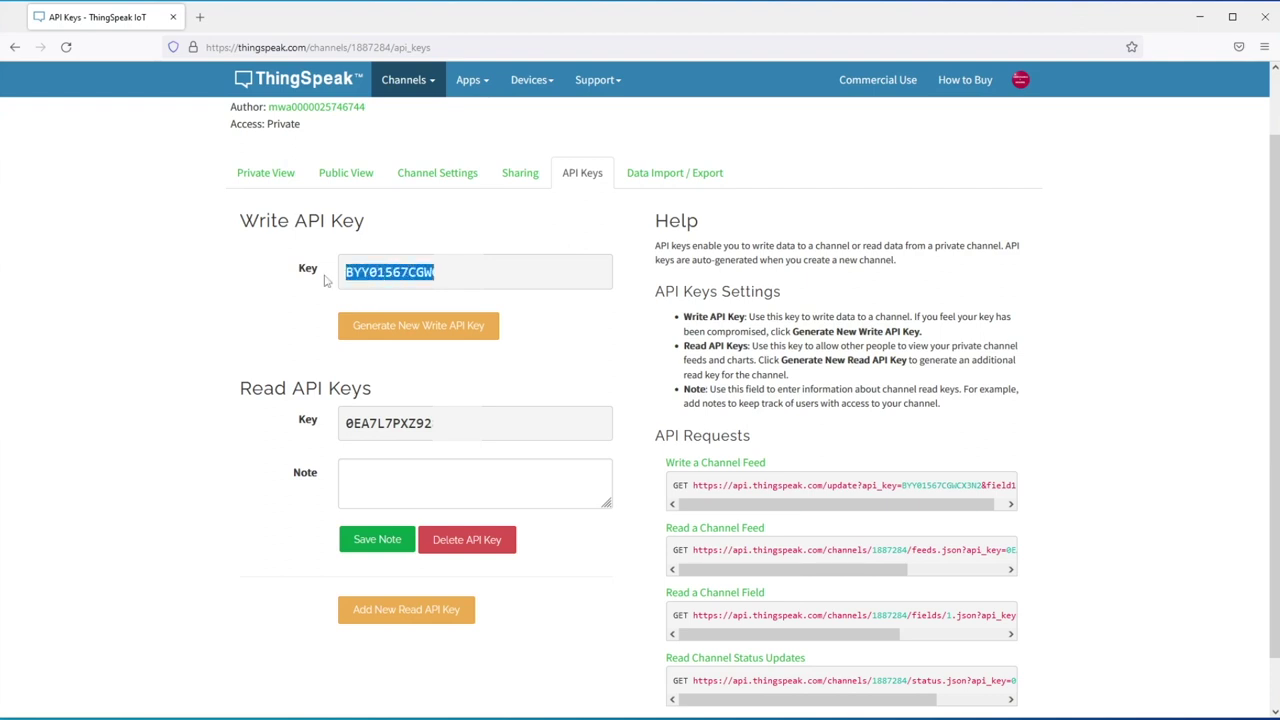
pyautogui.rightClick(366, 281)
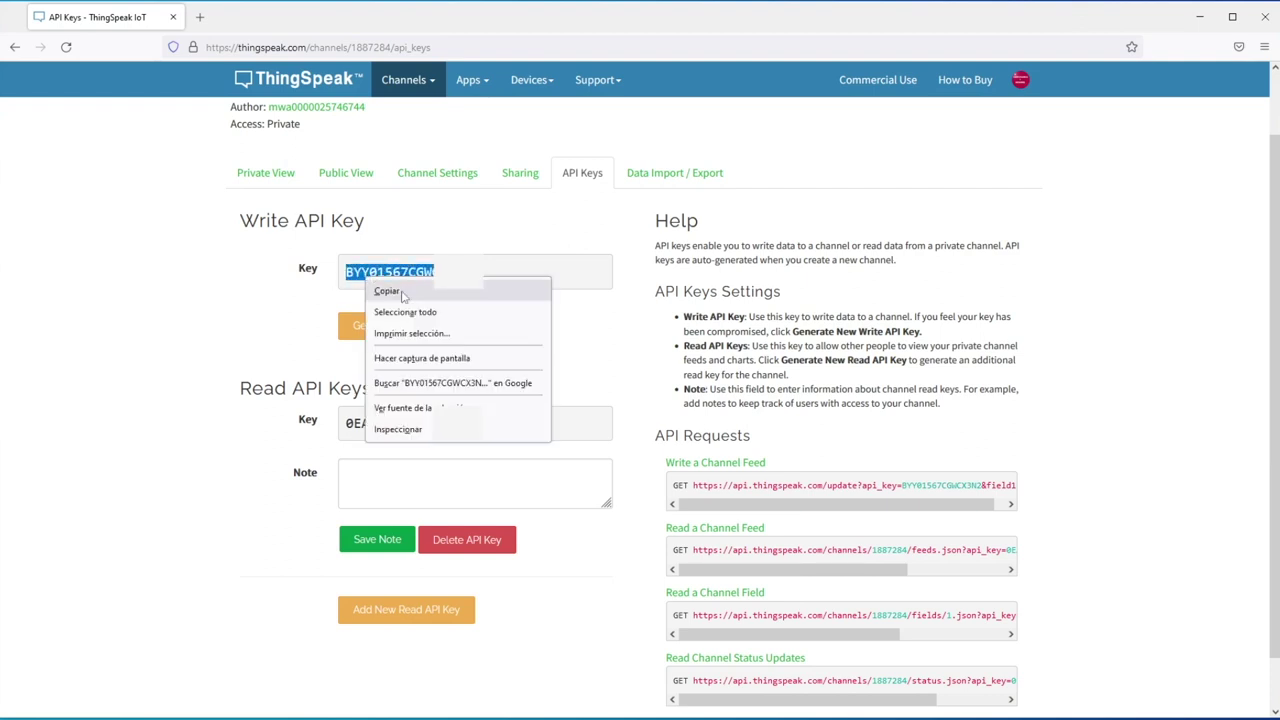
pyautogui.click(402, 292)
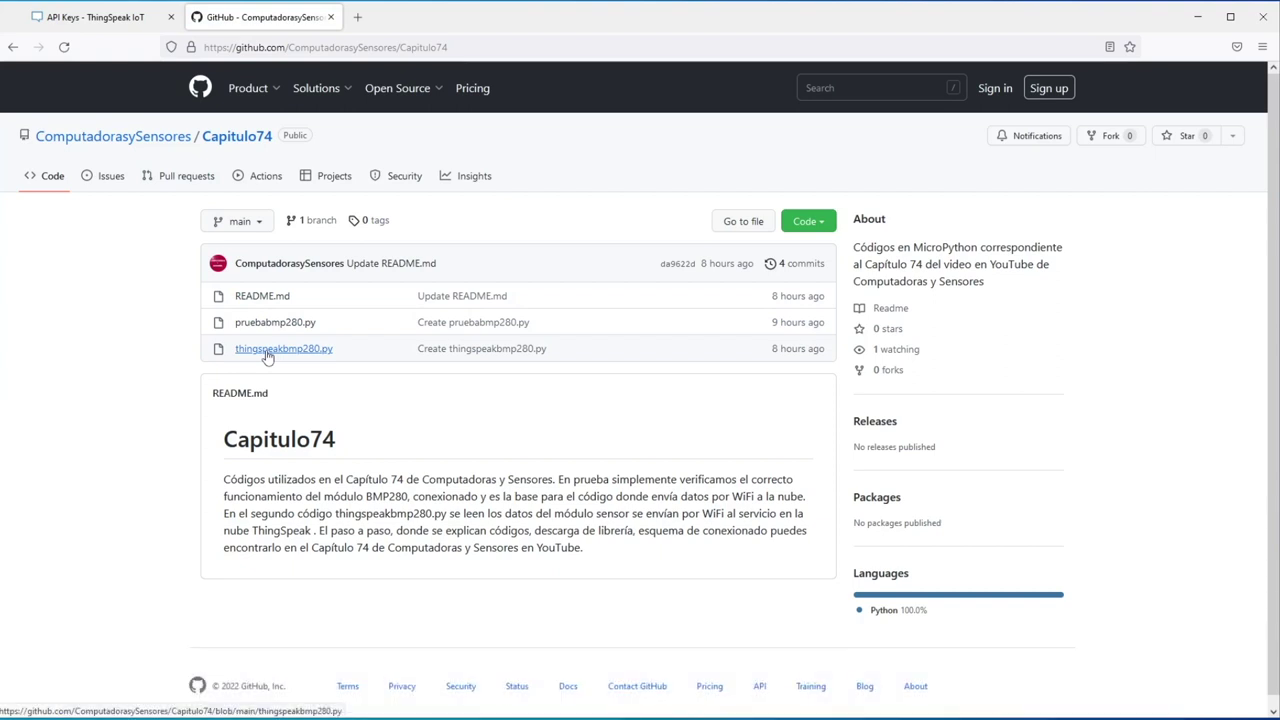
# - Copy the full raw thingspeakbmp280.py code from the GitHub repository
pyautogui.click(267, 352)
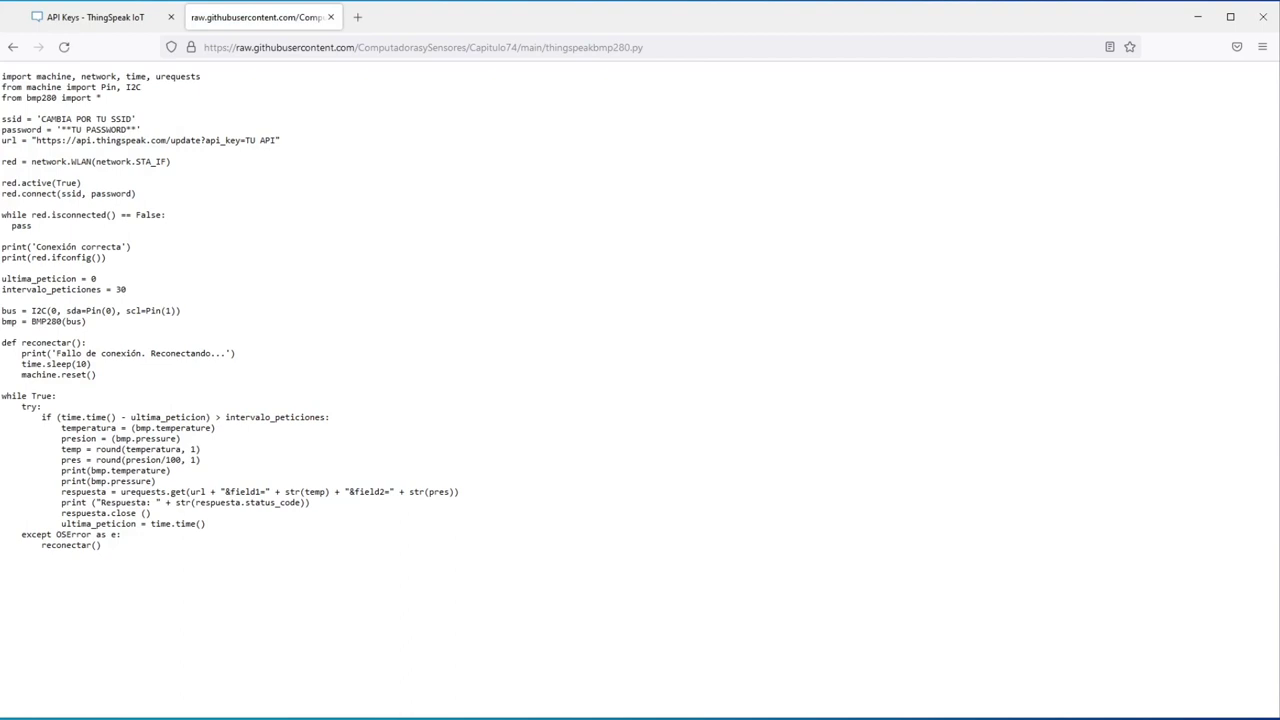
pyautogui.moveTo(3, 80); pyautogui.dragTo(275, 532)
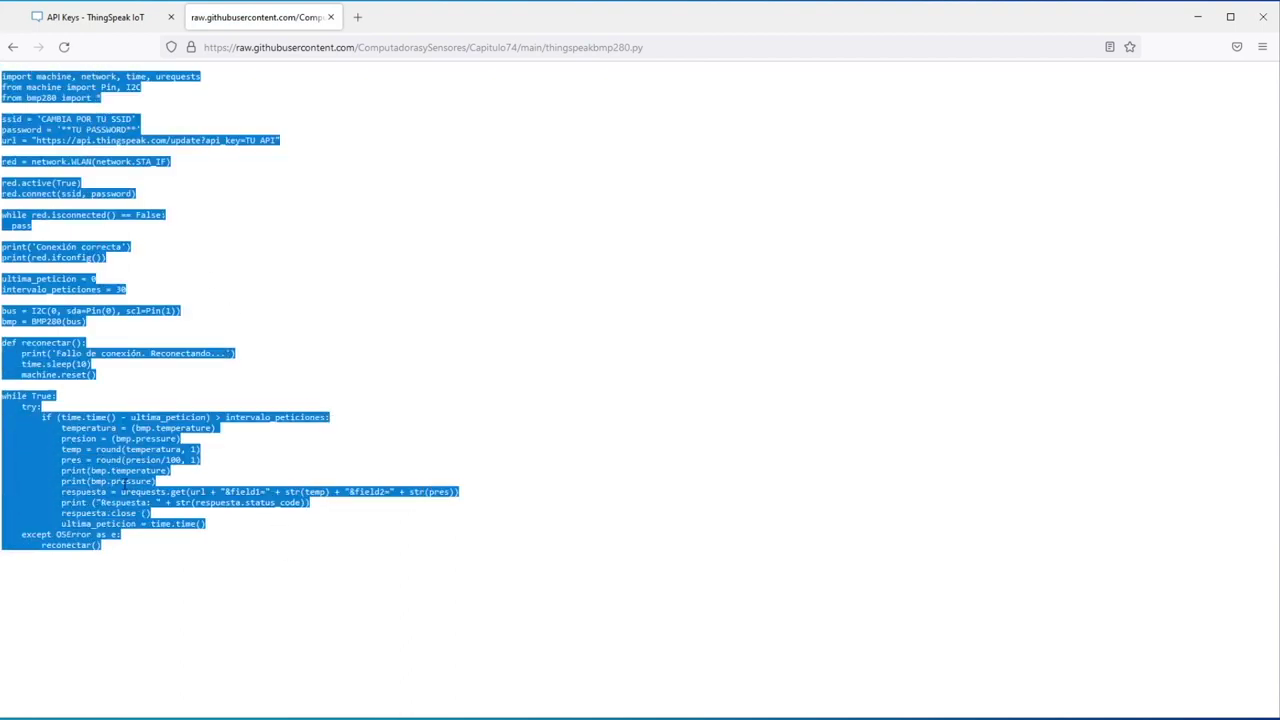
pyautogui.rightClick(125, 484)
pyautogui.click(145, 500)
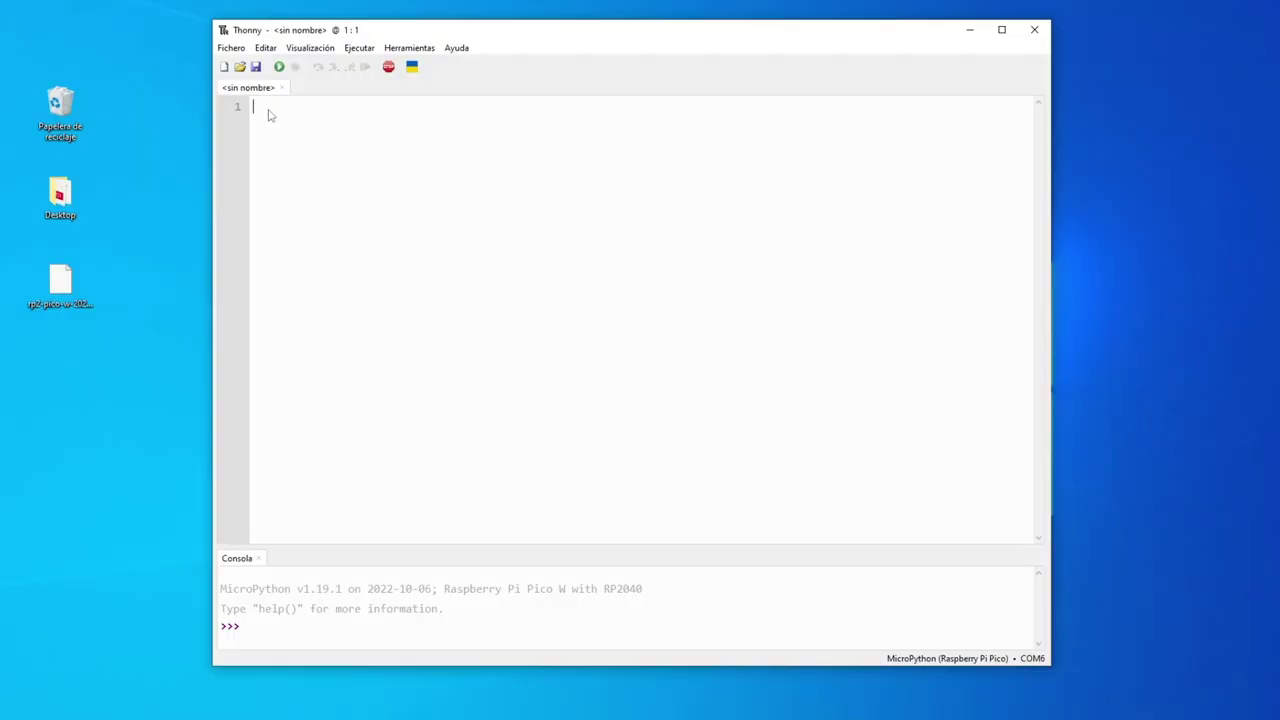
# - Paste the ThingSpeak upload script into Thonny's empty editor
pyautogui.rightClick(268, 115)
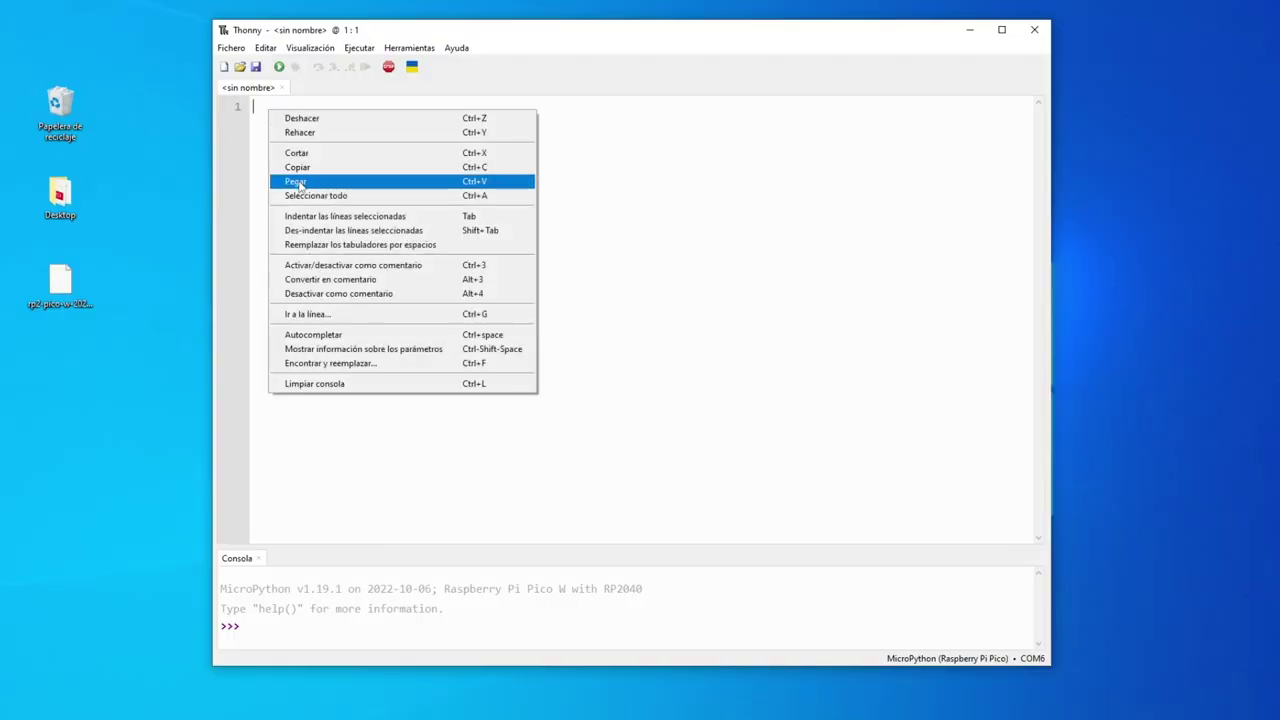
pyautogui.click(300, 185)
pyautogui.scroll(5, 362, 258)
# - Save the script as main.py on the Raspberry Pi Pico
pyautogui.click(231, 47)
pyautogui.click(258, 163)
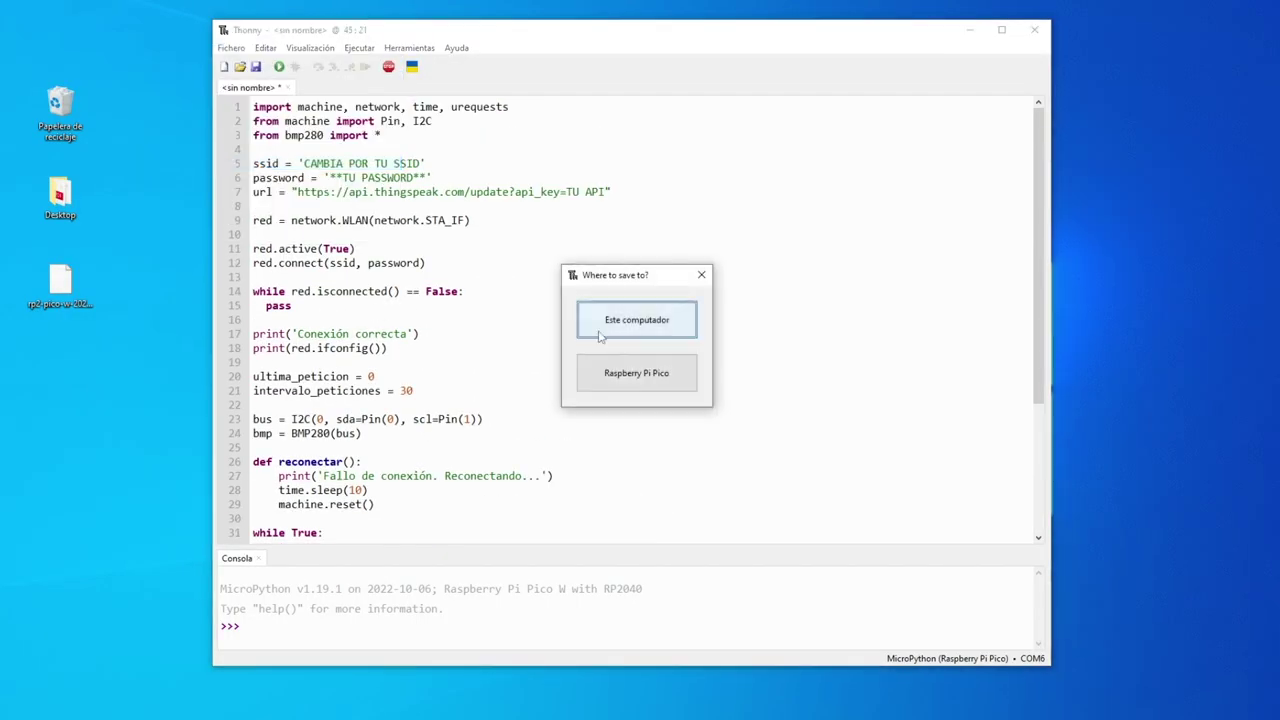
pyautogui.click(634, 372)
pyautogui.write('main.py')
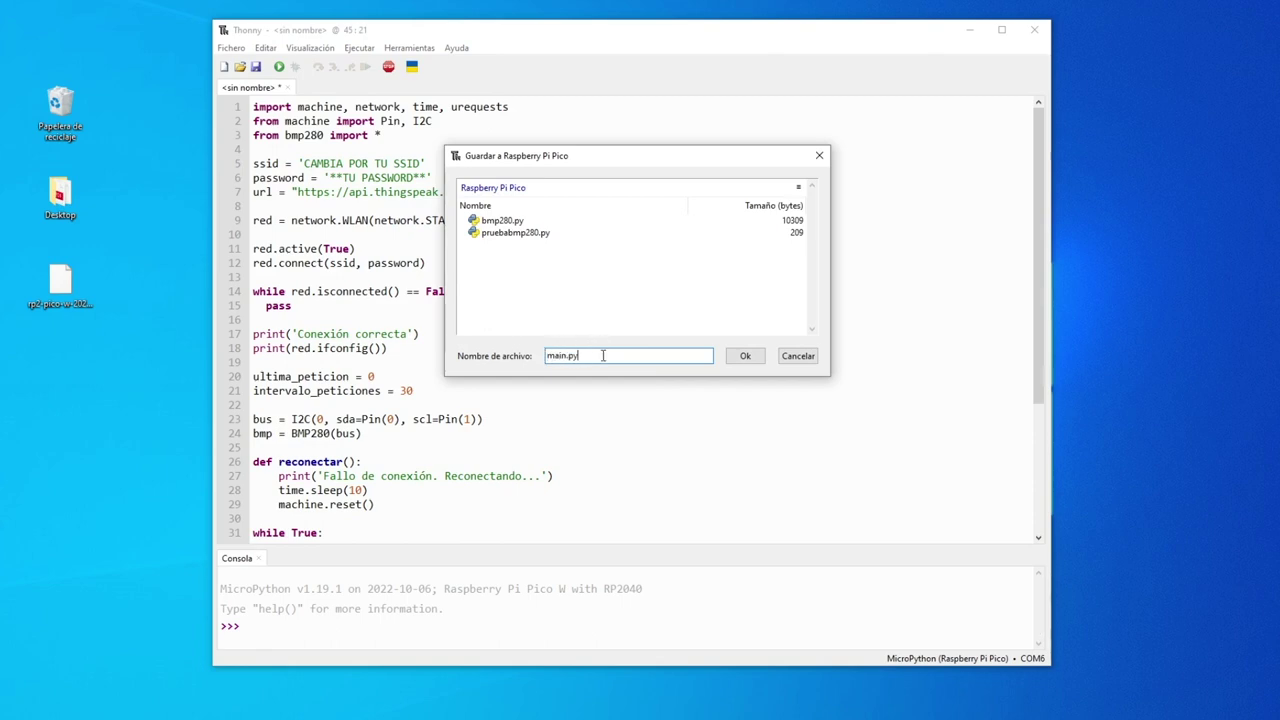
pyautogui.click(745, 356)
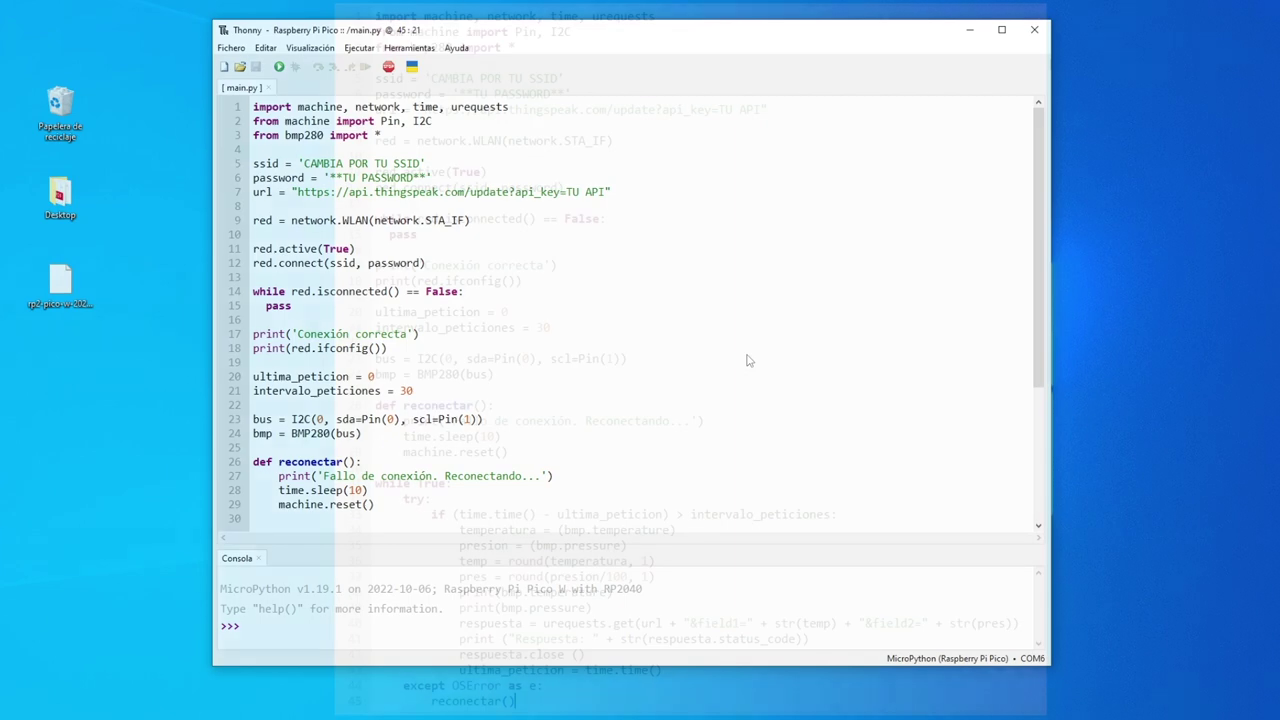